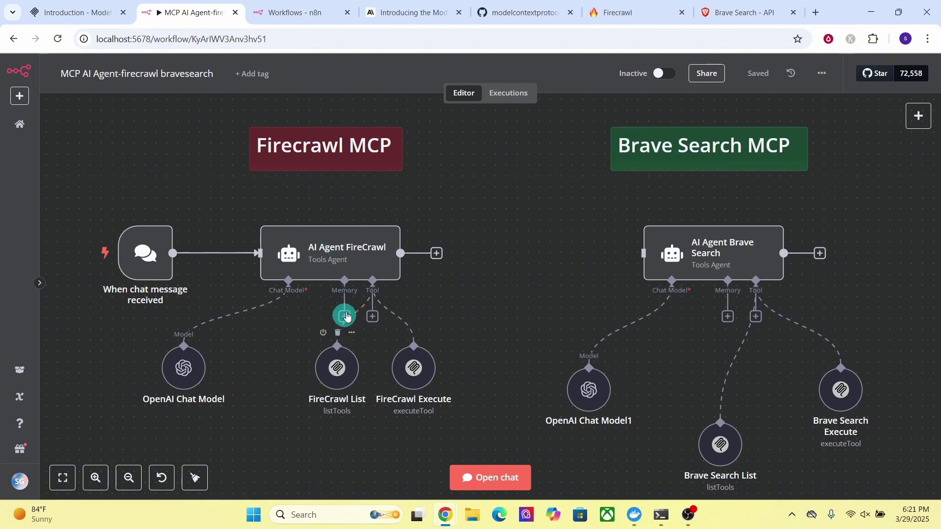
Step: Ask the AI Agent FireCrawl "what tools are available" in the workflow chat
{"action": "mouse_move", "coordinate": [382, 330]}
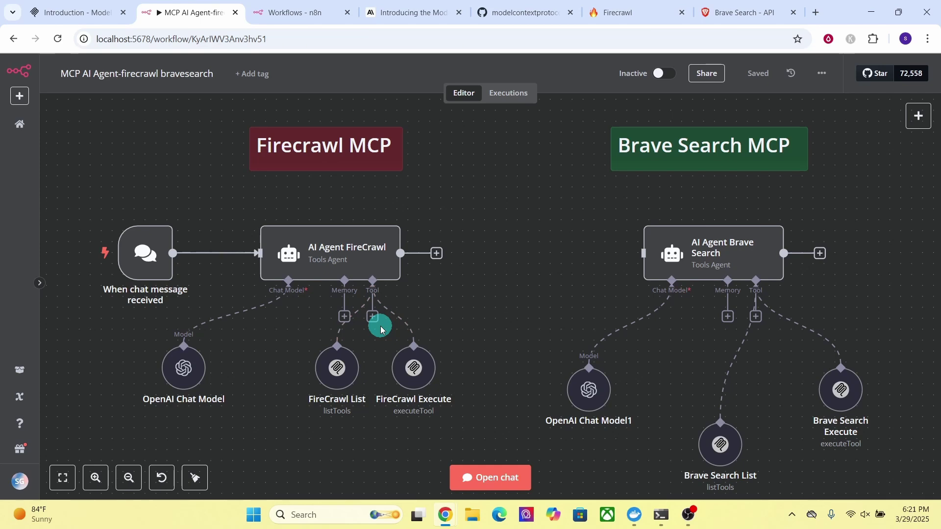
{"action": "left_click", "coordinate": [483, 483]}
{"action": "left_click", "coordinate": [185, 478]}
{"action": "type", "text": "what tools are available"}
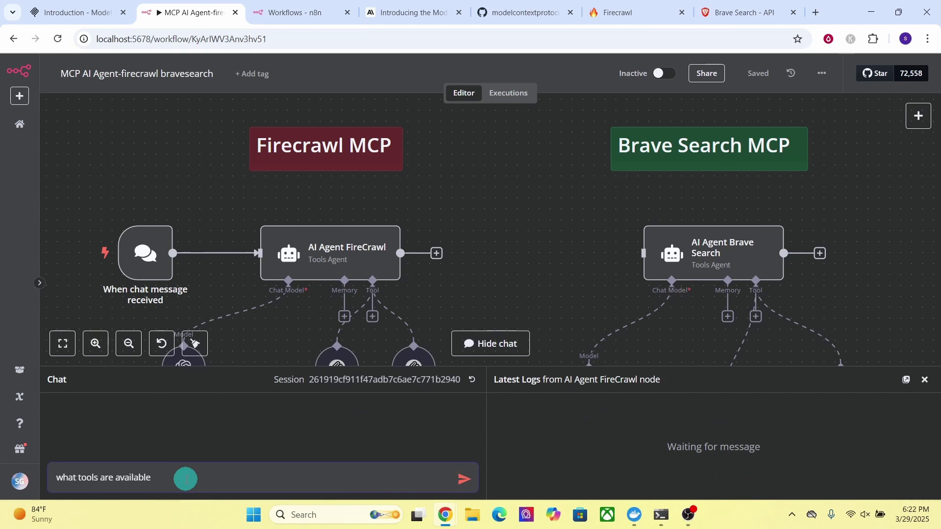
{"action": "key", "text": "Return"}
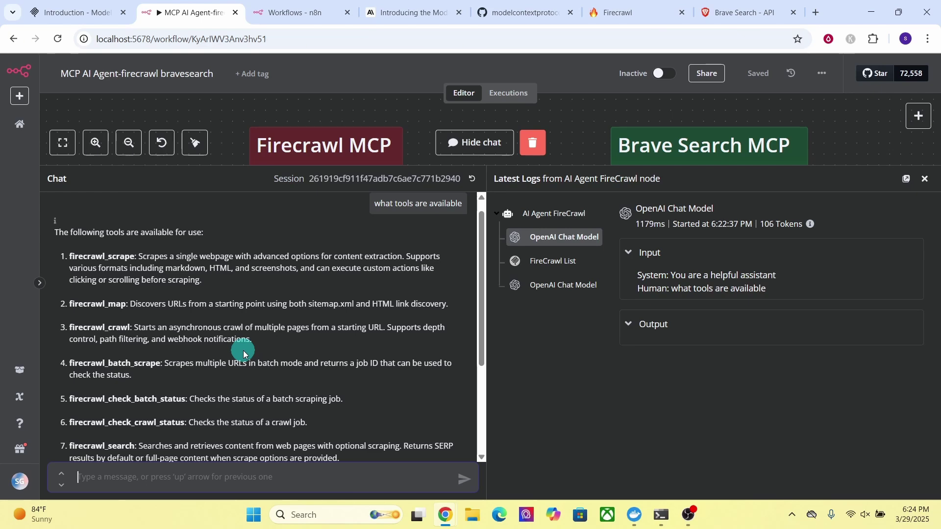
Step: Switch to GitHub, open the Firecrawl MCP server repository from the MCP servers list, and read the README's Available Tools section
{"action": "key", "text": "ctrl+5"}
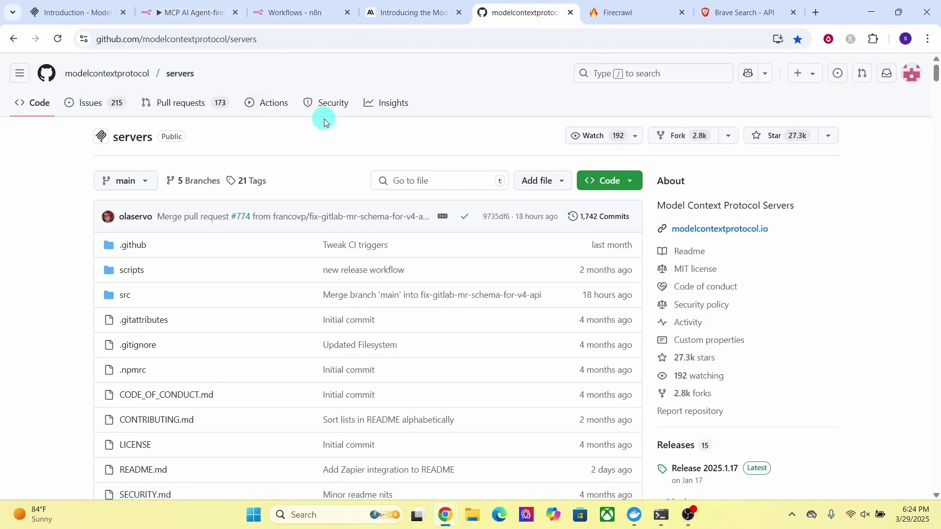
{"action": "left_click_drag", "start_coordinate": [936, 74], "coordinate": [936, 137]}
{"action": "left_click", "coordinate": [155, 230]}
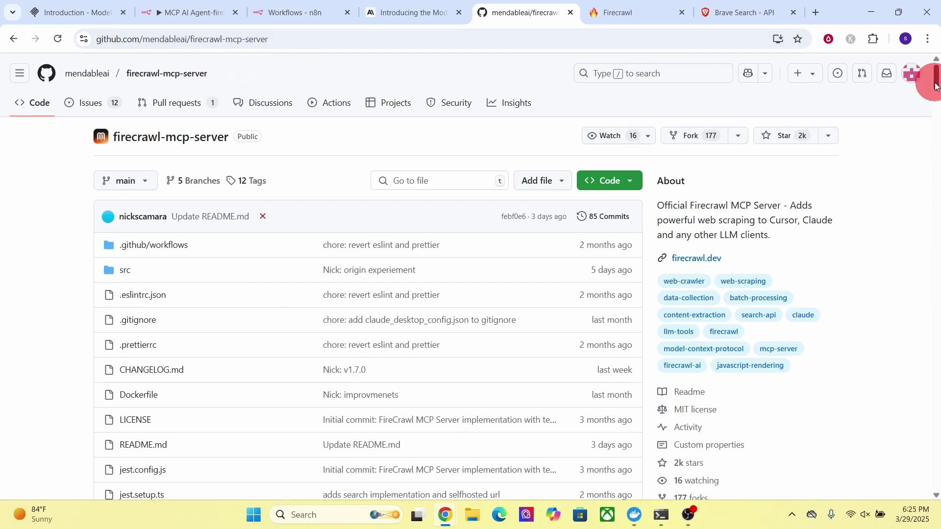
{"action": "left_click_drag", "start_coordinate": [932, 76], "coordinate": [933, 110]}
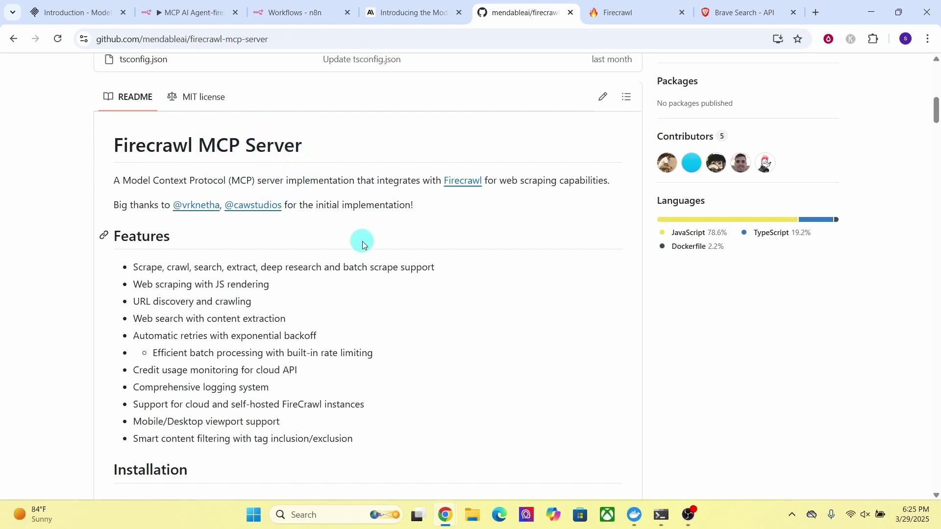
{"action": "scroll", "coordinate": [363, 241], "scroll_direction": "down", "scroll_amount": 20}
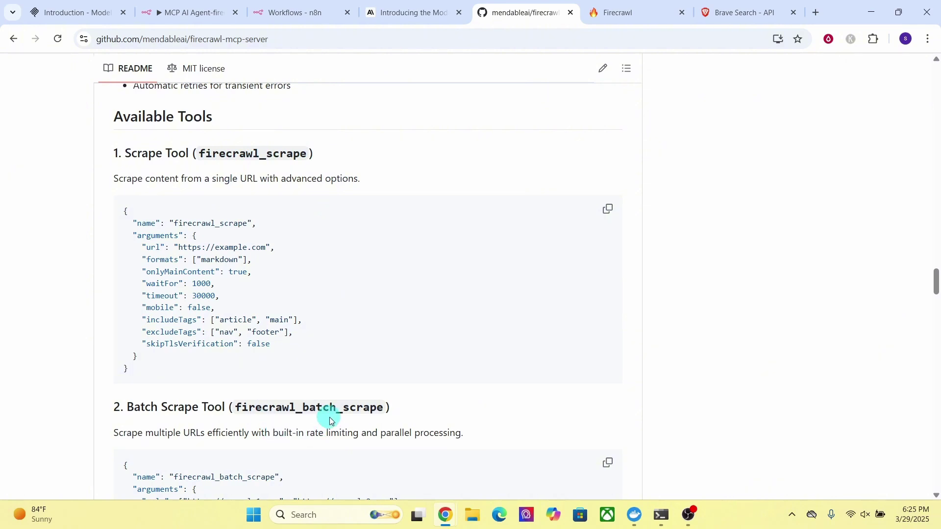
{"action": "scroll", "coordinate": [332, 340], "scroll_direction": "down", "scroll_amount": 9}
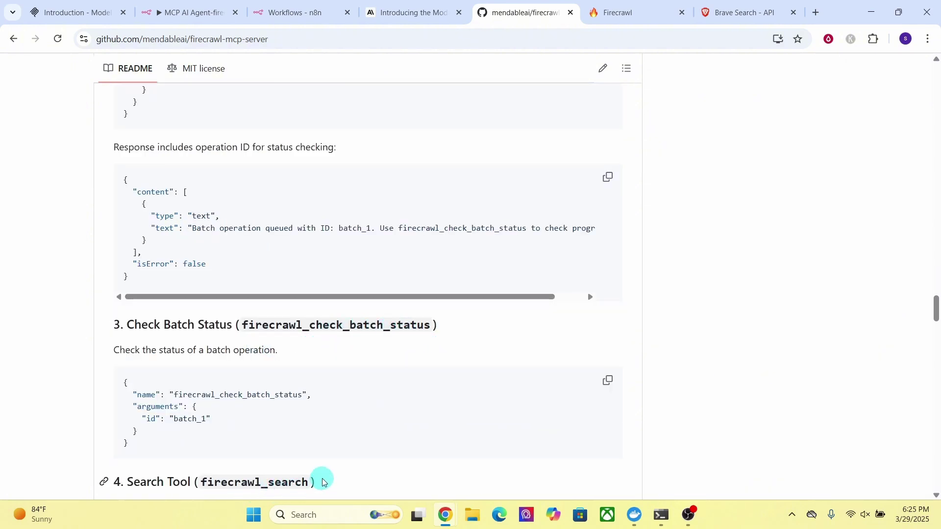
Step: Return to the n8n workflow and examine the tool names, descriptions and schemas in the FireCrawl List node's output
{"action": "key", "text": "ctrl+2"}
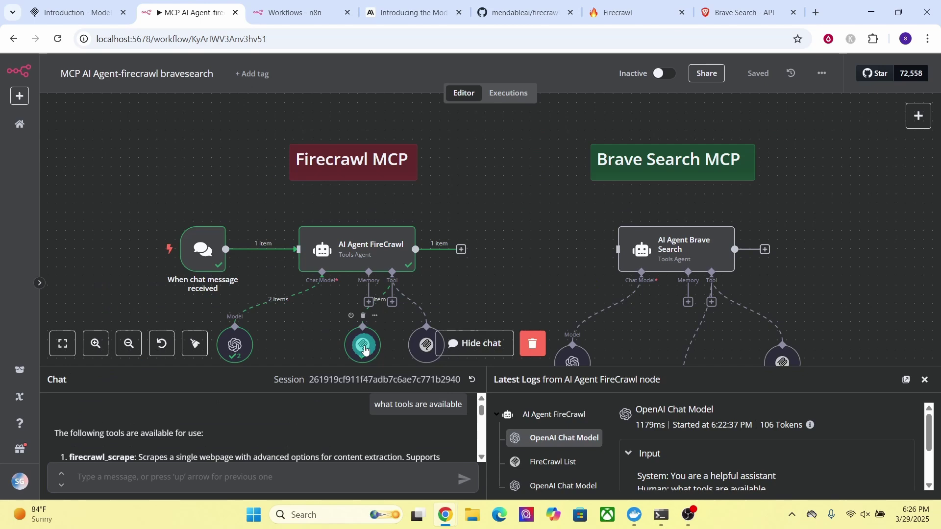
{"action": "double_click", "coordinate": [364, 346]}
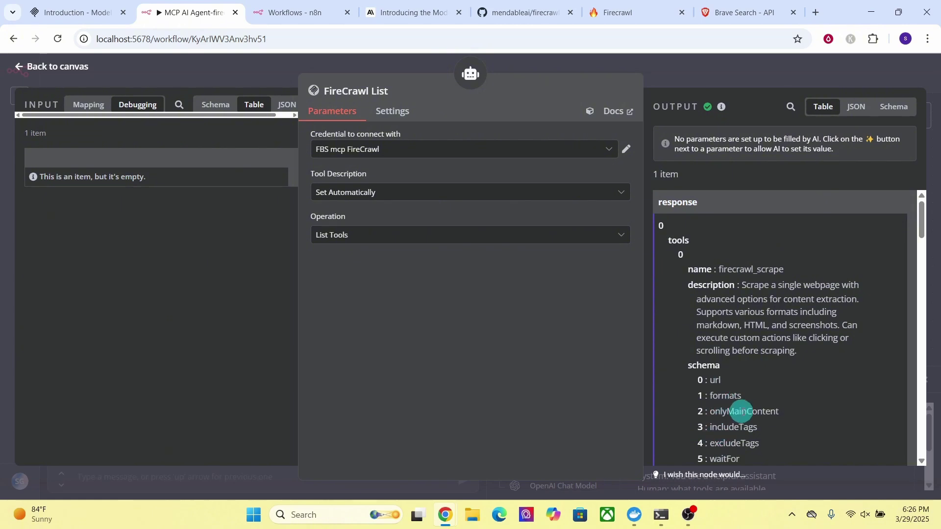
{"action": "left_click", "coordinate": [921, 461]}
{"action": "left_click_drag", "start_coordinate": [922, 461], "coordinate": [921, 462]}
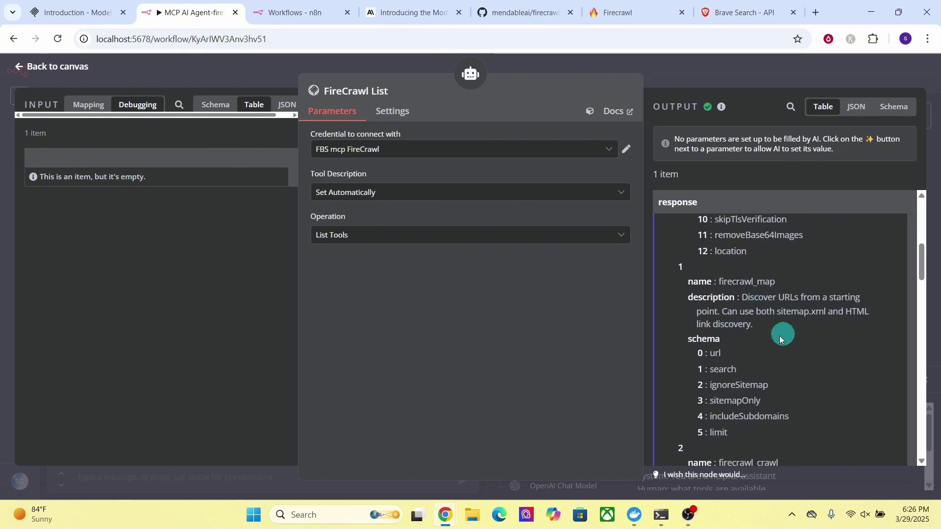
{"action": "left_click", "coordinate": [40, 69]}
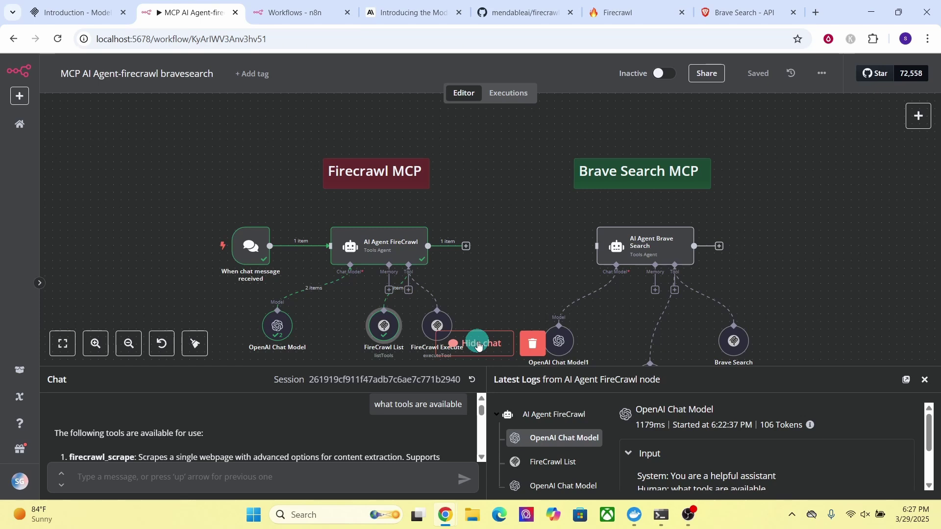
{"action": "left_click", "coordinate": [260, 485]}
{"action": "type", "text": "scrape https://findbestsolution.tech"}
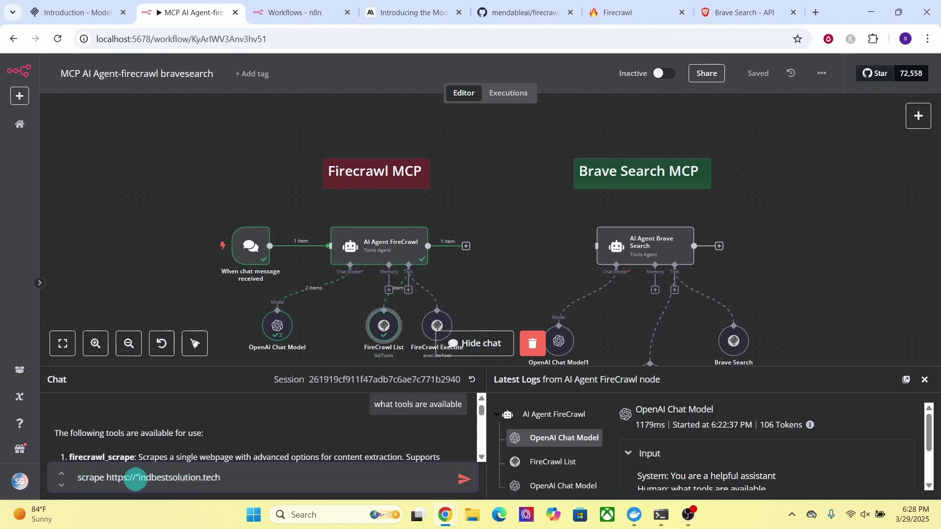
{"action": "left_click", "coordinate": [462, 483]}
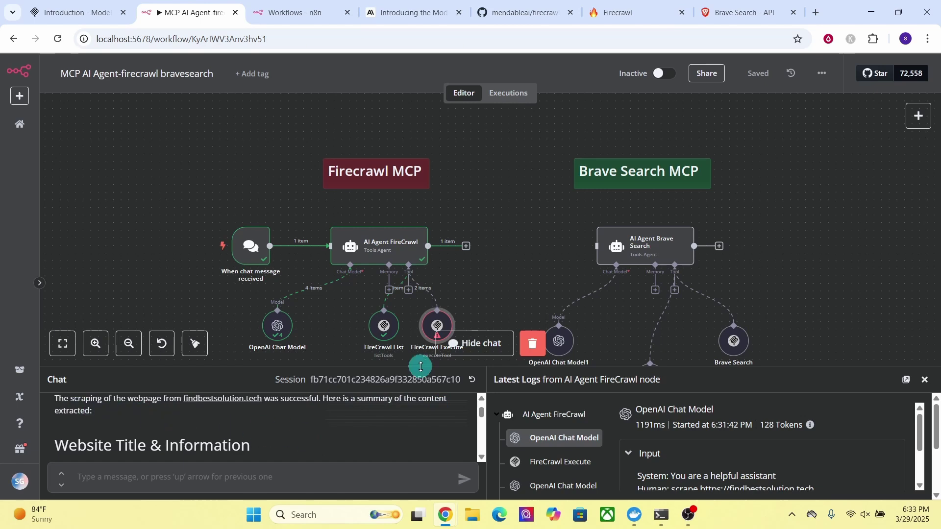
{"action": "left_click_drag", "start_coordinate": [420, 365], "coordinate": [420, 166]}
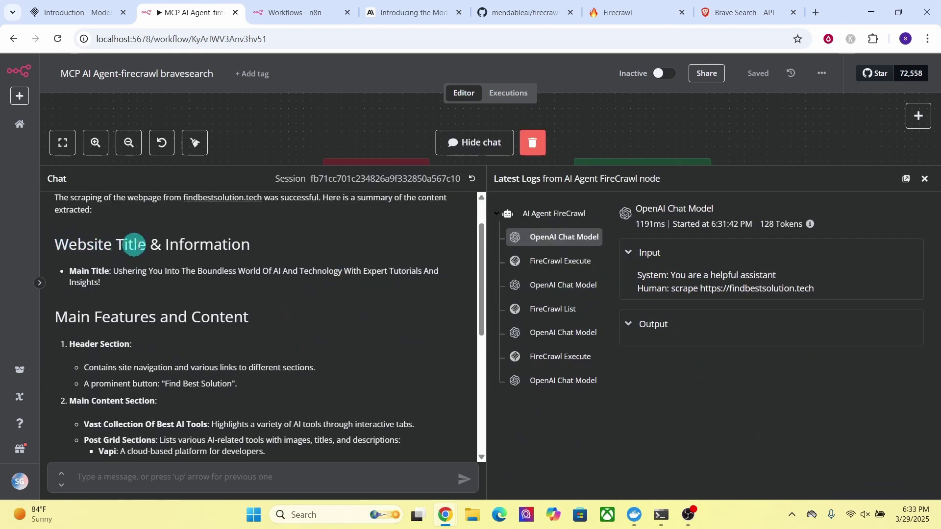
{"action": "scroll", "coordinate": [86, 309], "scroll_direction": "down", "scroll_amount": 3}
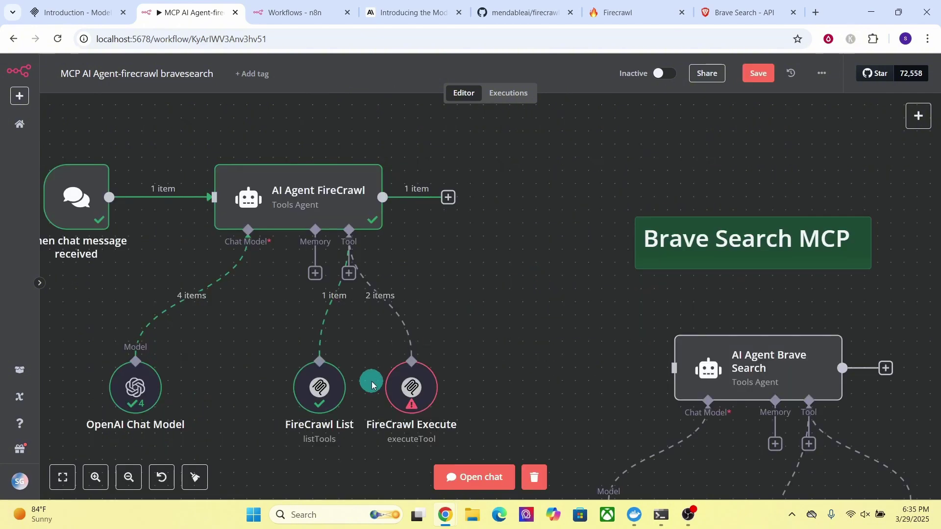
Step: Check the FireCrawl List node's response from the scrape run and return to the canvas
{"action": "mouse_move", "coordinate": [324, 388]}
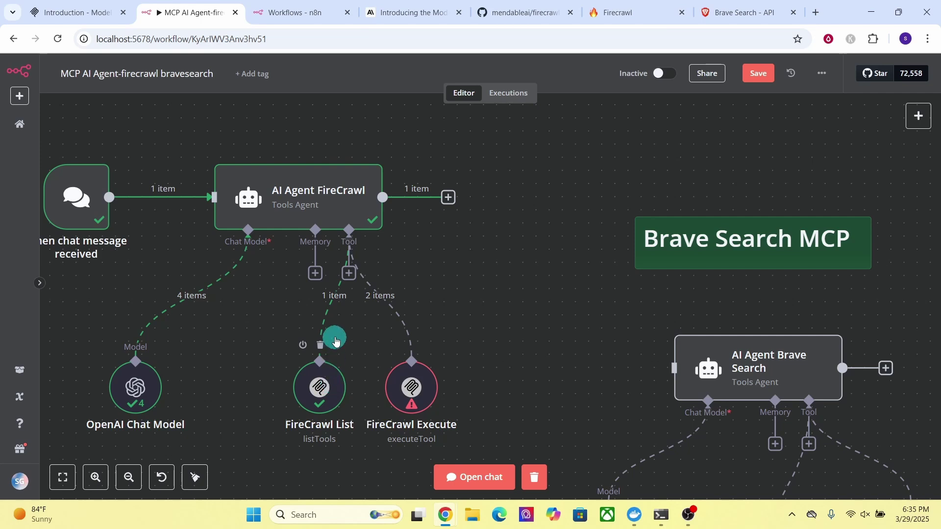
{"action": "mouse_move", "coordinate": [411, 432]}
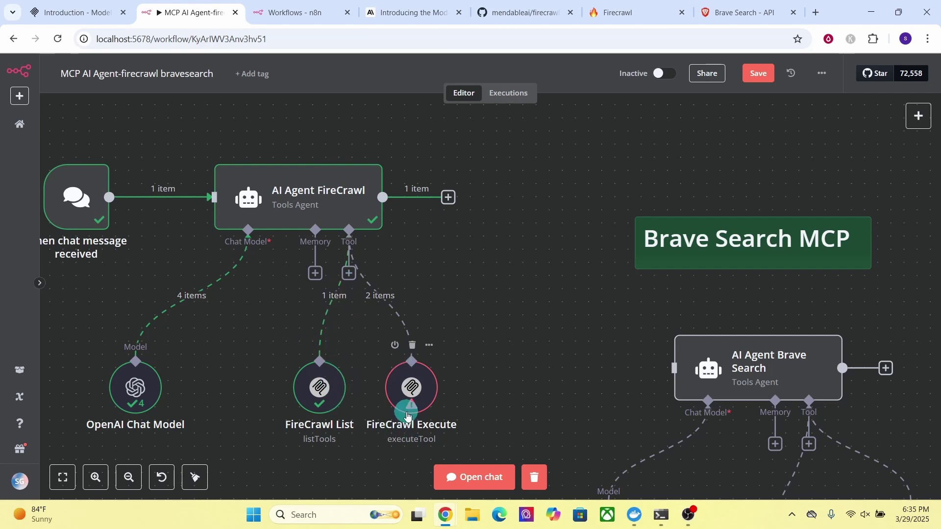
{"action": "double_click", "coordinate": [322, 391]}
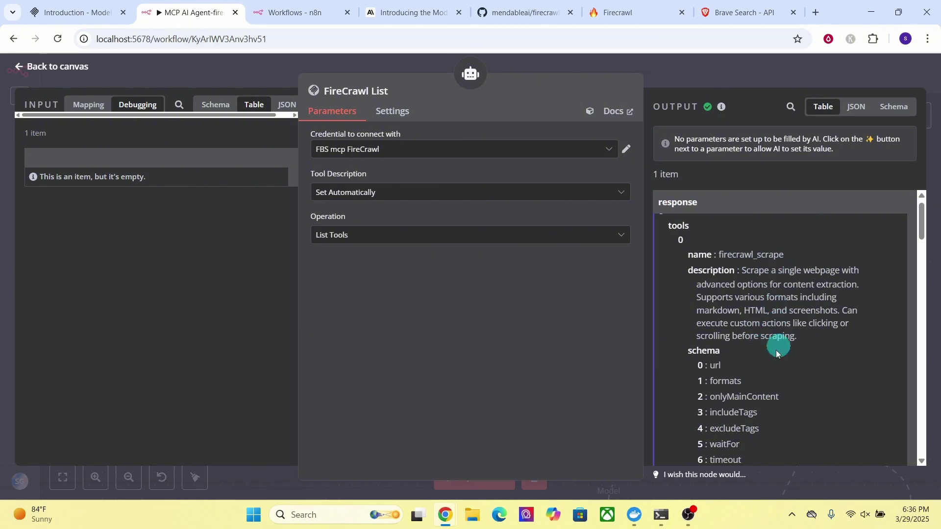
{"action": "left_click", "coordinate": [35, 72]}
Step: Examine the FireCrawl Execute node's tool name expression, input parameters and scraped output, and return to the canvas
{"action": "mouse_move", "coordinate": [410, 389]}
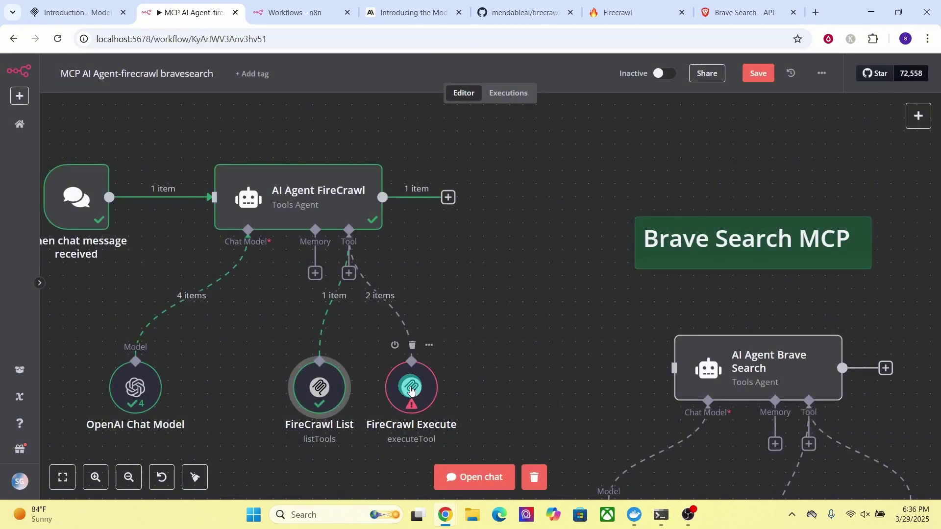
{"action": "double_click", "coordinate": [411, 389]}
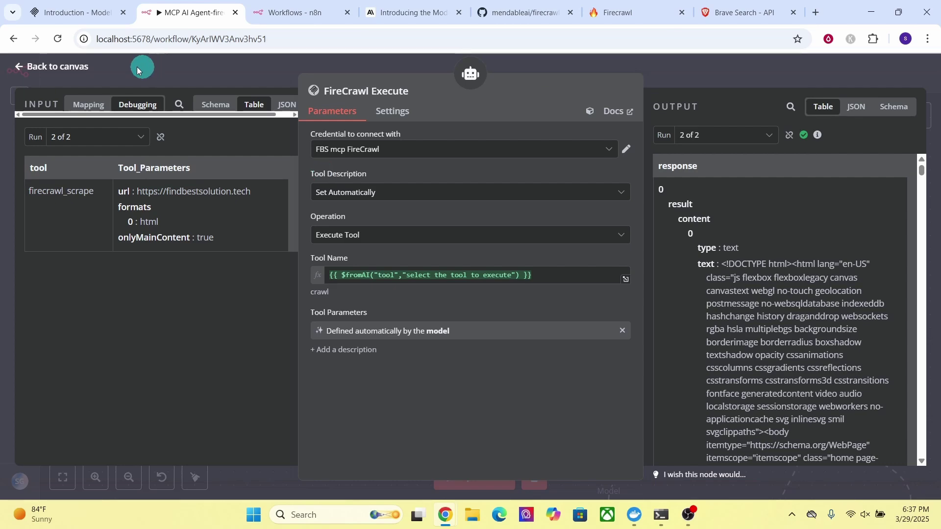
{"action": "left_click", "coordinate": [49, 72]}
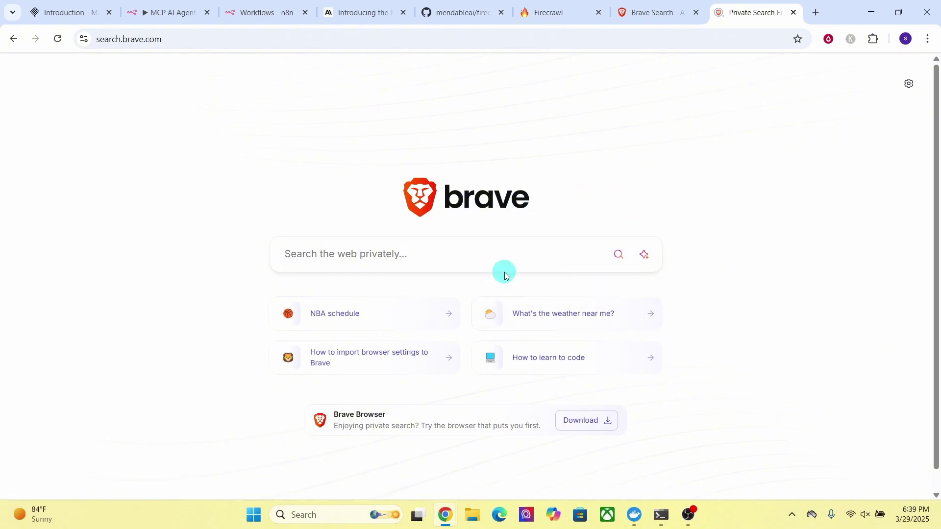
Step: In the n8n workflow, reconnect the chat trigger from AI Agent FireCrawl to AI Agent Brave Search and move the trigger beside it
{"action": "key", "text": "ctrl+2"}
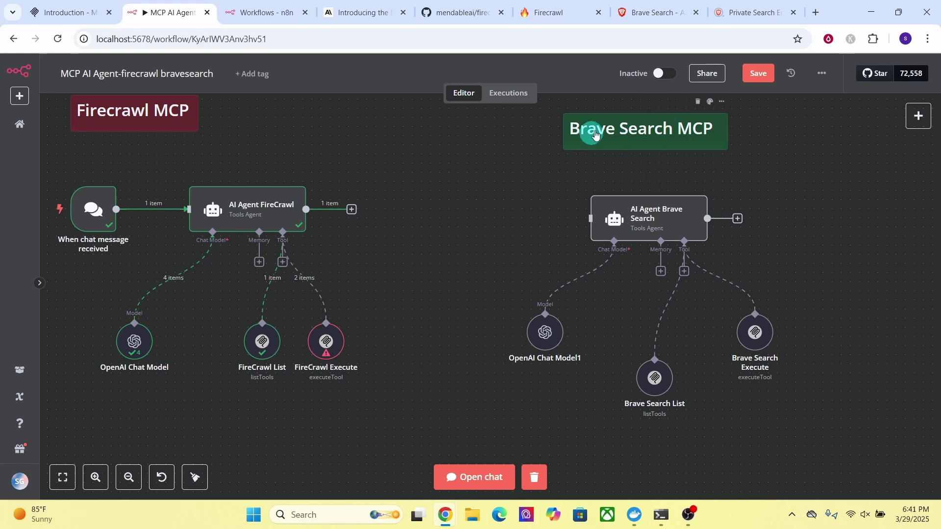
{"action": "mouse_move", "coordinate": [162, 212]}
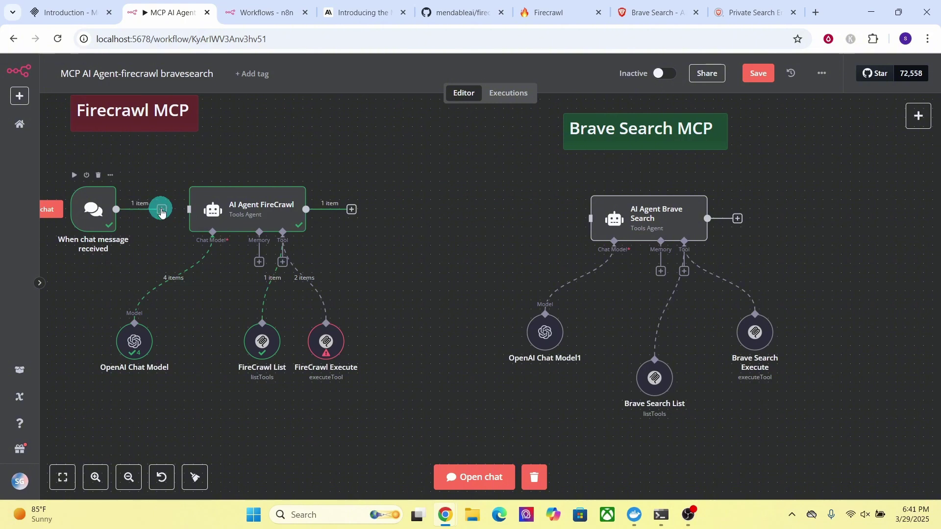
{"action": "left_click_drag", "start_coordinate": [191, 210], "coordinate": [584, 221]}
{"action": "left_click_drag", "start_coordinate": [90, 199], "coordinate": [444, 210]}
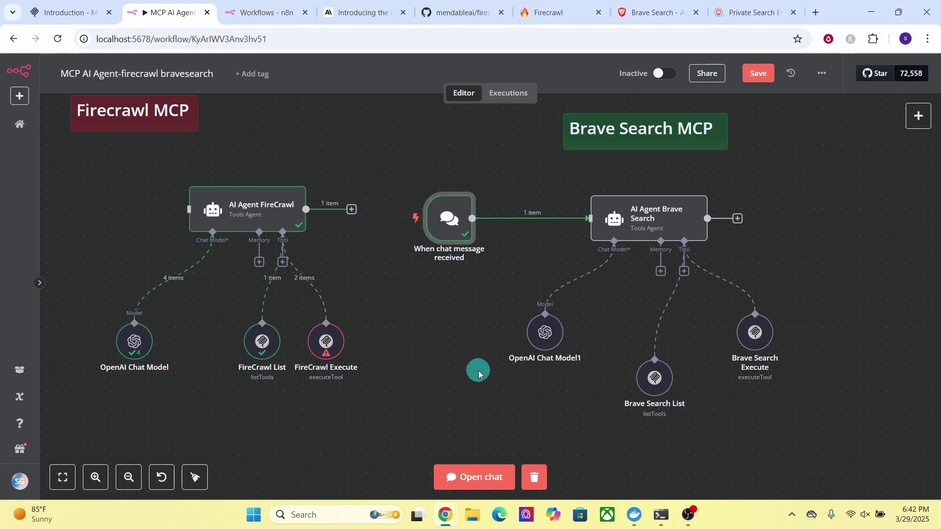
Step: Ask the AI Agent Brave Search "what tools are available" in chat and enlarge the chat area to read the reply
{"action": "left_click", "coordinate": [454, 473]}
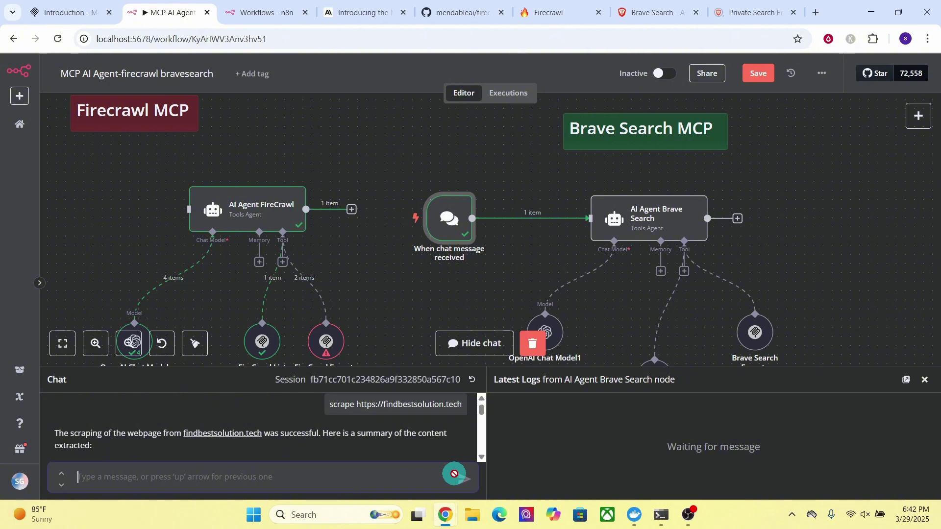
{"action": "type", "text": "what tools are available"}
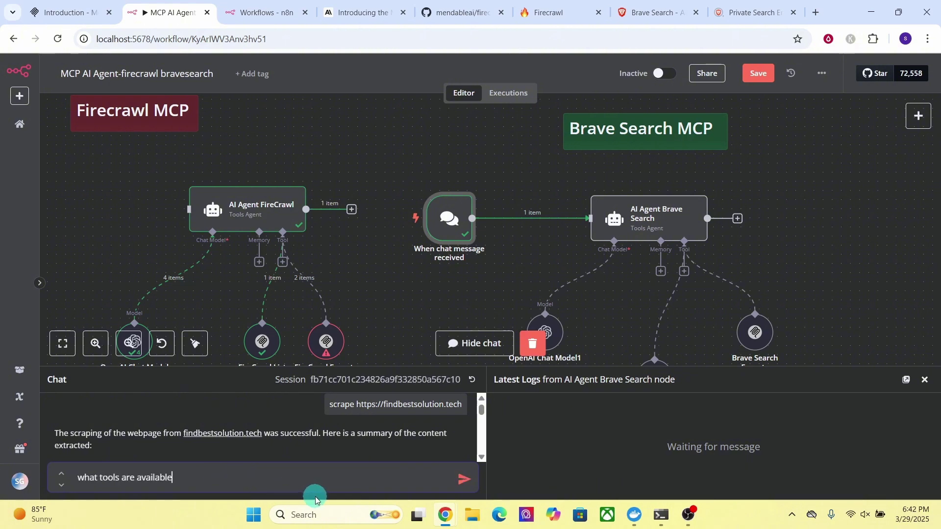
{"action": "left_click", "coordinate": [464, 479]}
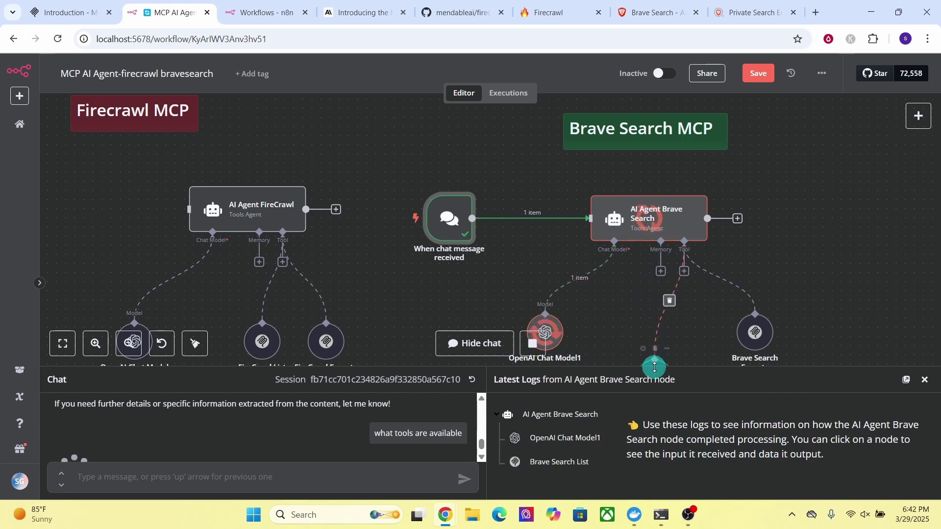
{"action": "left_click_drag", "start_coordinate": [432, 367], "coordinate": [414, 159]}
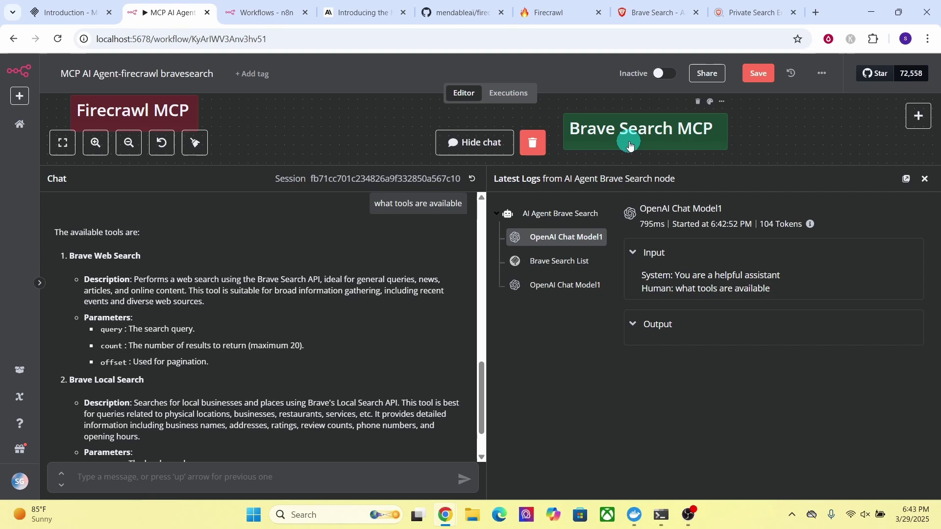
Step: Switch to GitHub, open the Brave Search reference server from the MCP servers README, and read its Tools section
{"action": "left_click", "coordinate": [461, 12]}
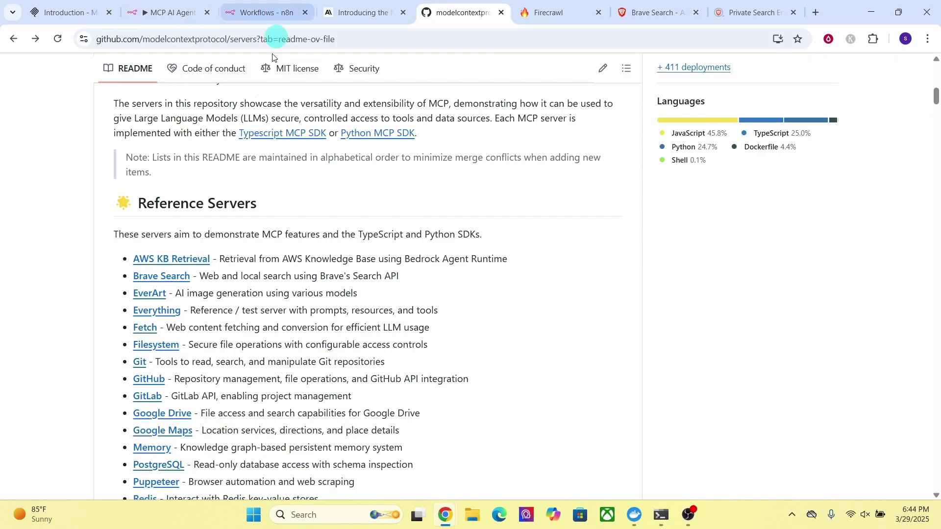
{"action": "left_click", "coordinate": [145, 281]}
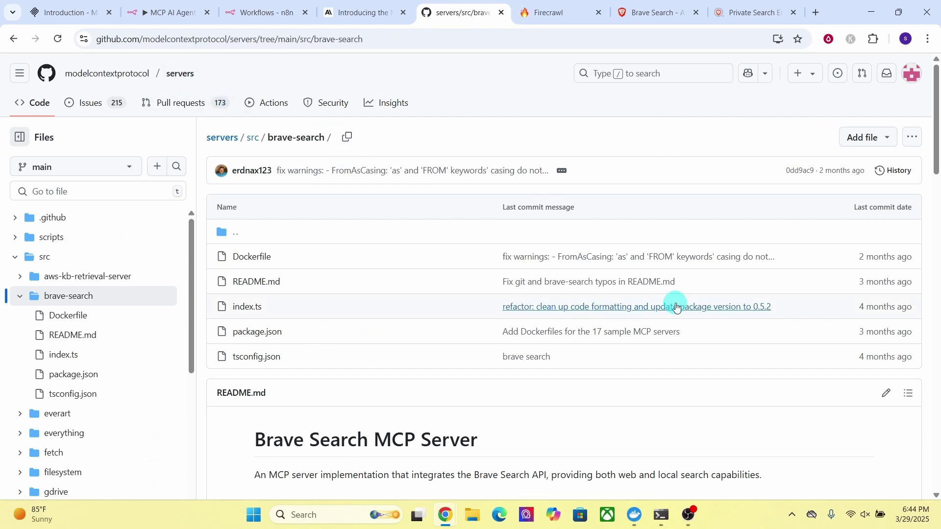
{"action": "scroll", "coordinate": [619, 304], "scroll_direction": "down", "scroll_amount": 10}
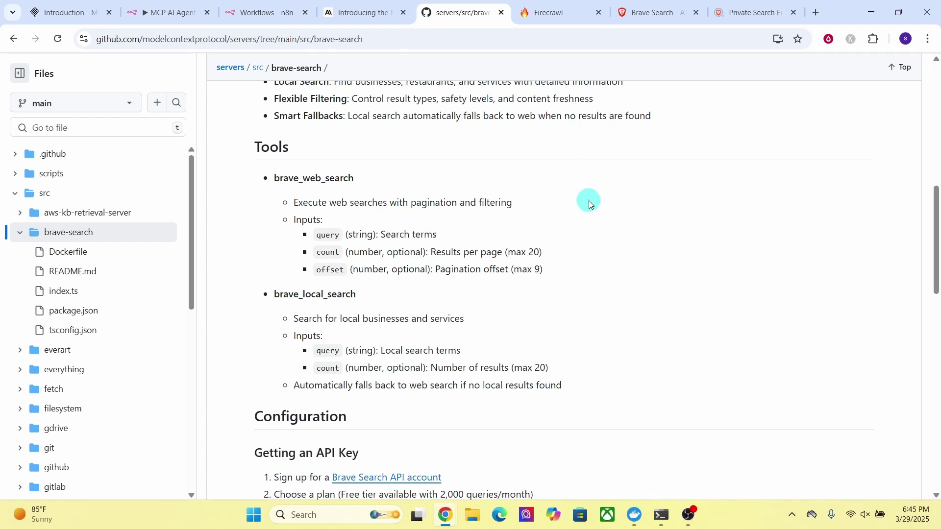
Step: Return to the n8n workflow and send the chat message "latest news about bangkok earthquake" to the Brave Search agent
{"action": "key", "text": "ctrl+2"}
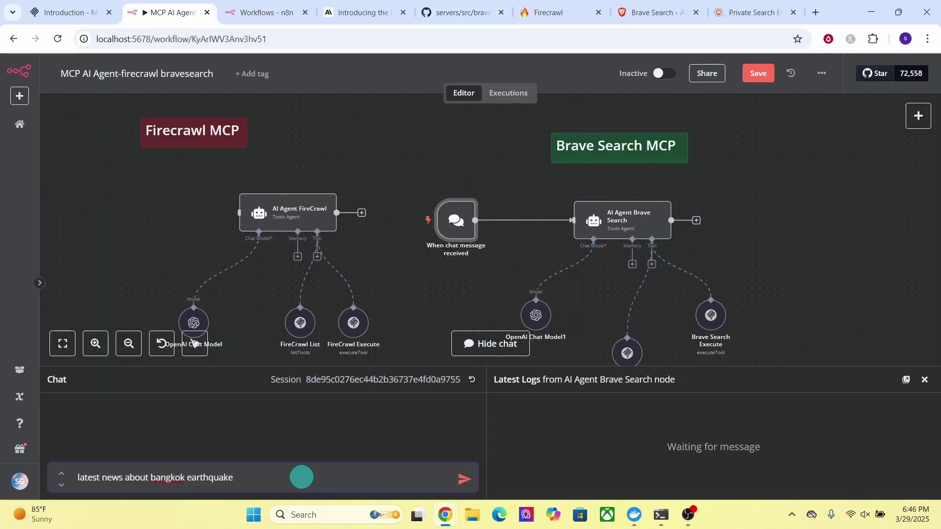
{"action": "left_click", "coordinate": [302, 477]}
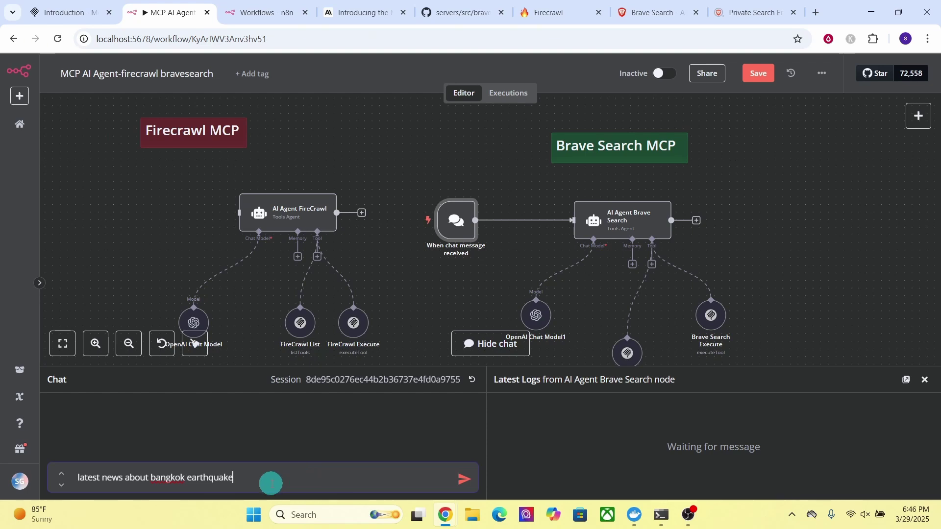
{"action": "key", "text": "Return"}
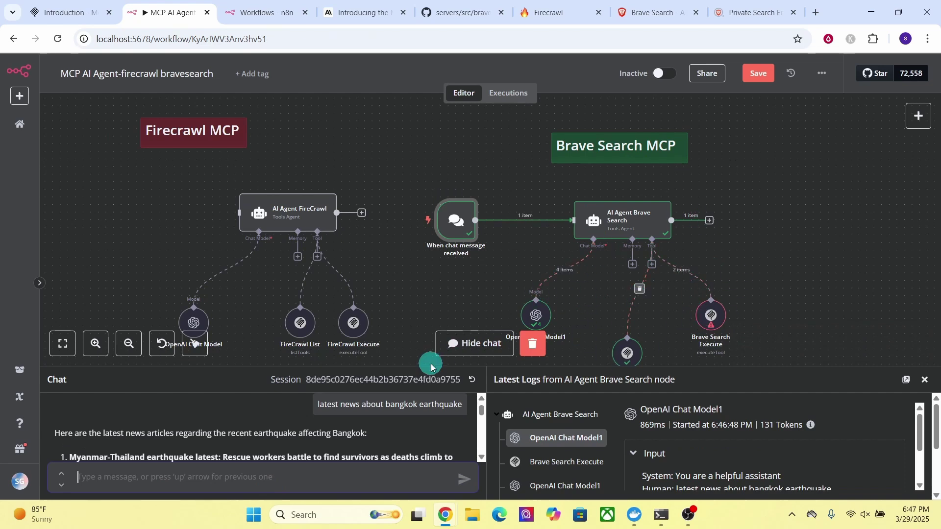
Step: Inspect the input and output data of the Brave Search List and Brave Search Execute nodes from the last run
{"action": "left_click_drag", "start_coordinate": [335, 367], "coordinate": [206, 172]}
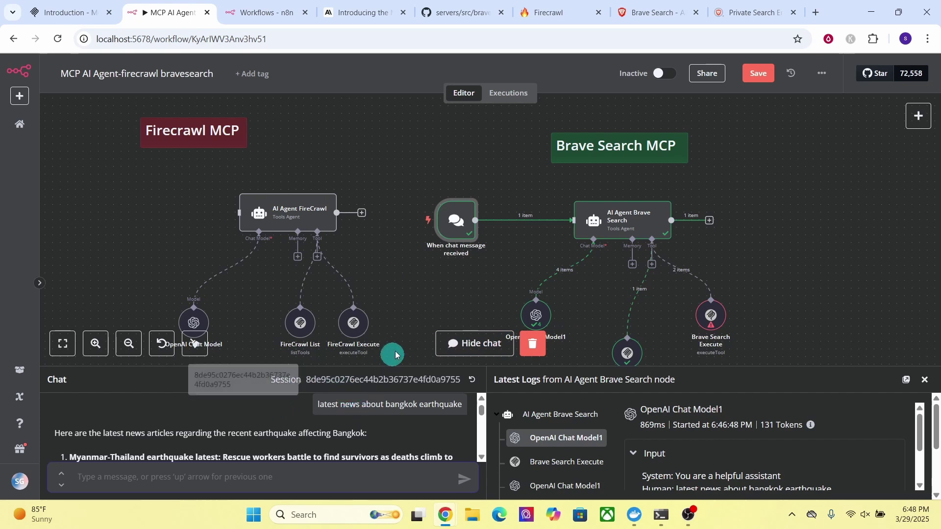
{"action": "double_click", "coordinate": [629, 354]}
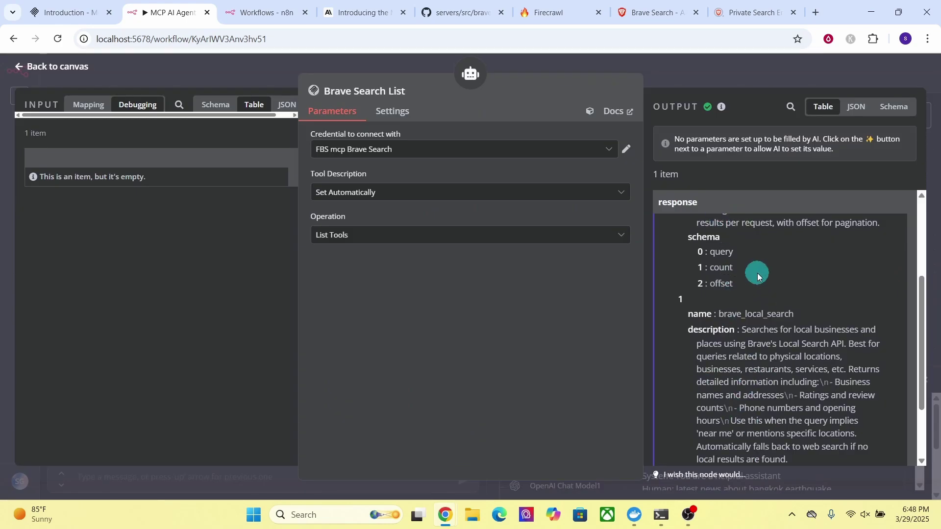
{"action": "left_click", "coordinate": [43, 71]}
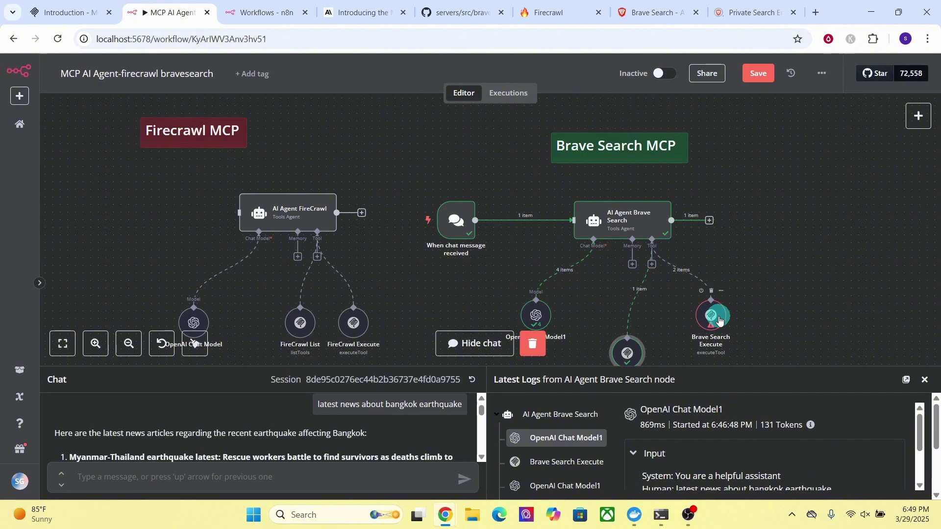
{"action": "double_click", "coordinate": [719, 321]}
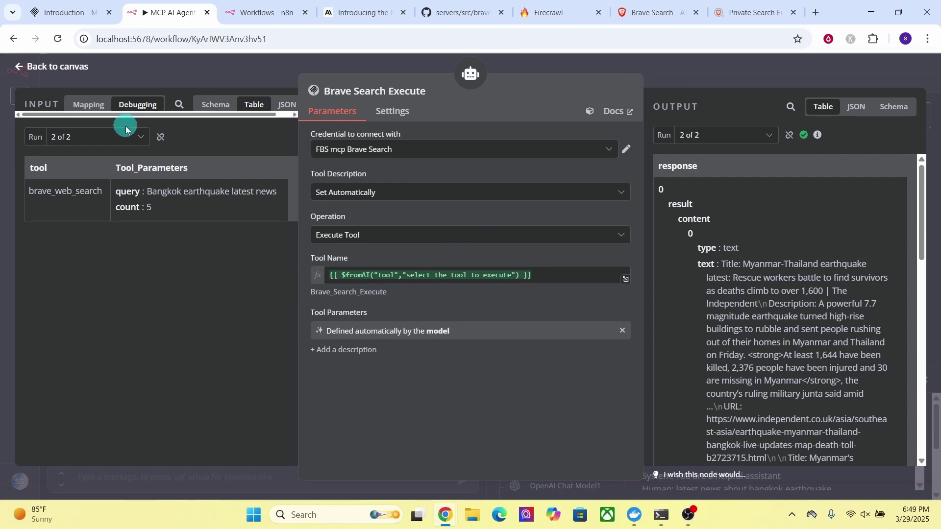
{"action": "left_click", "coordinate": [50, 72]}
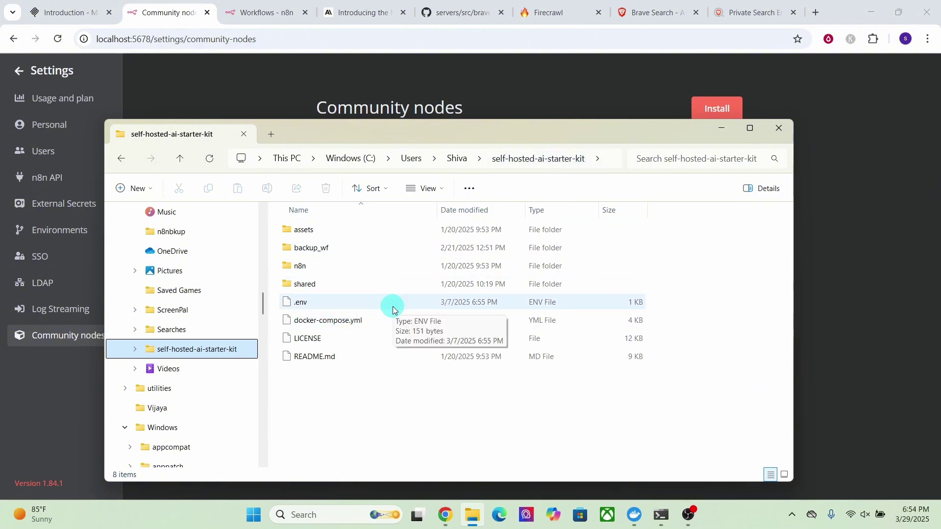
Step: Make sure docker-compose.yml contains N8N_COMMUNITY_PACKAGES_ALLOW_TOOL_USAGE=true in the n8n environment section, and save and close the file
{"action": "double_click", "coordinate": [327, 321]}
{"action": "double_click", "coordinate": [385, 156]}
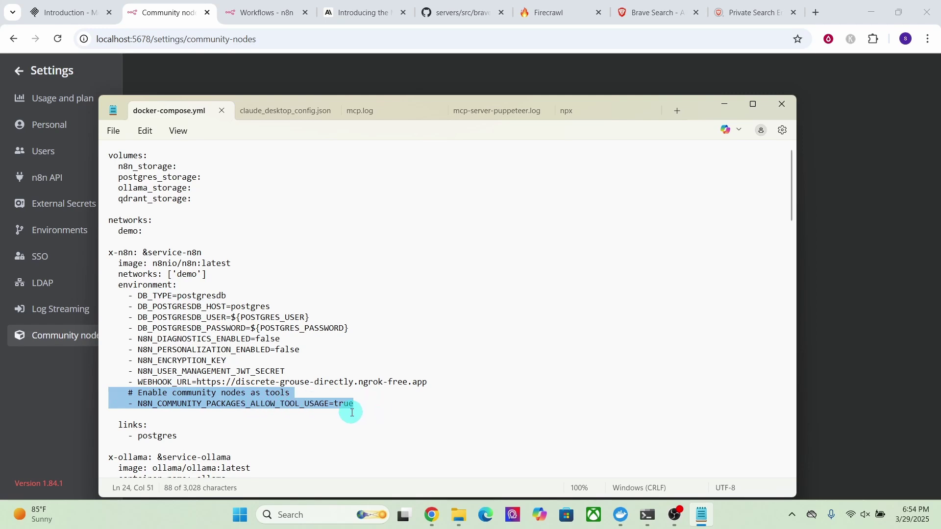
{"action": "left_click", "coordinate": [116, 133]}
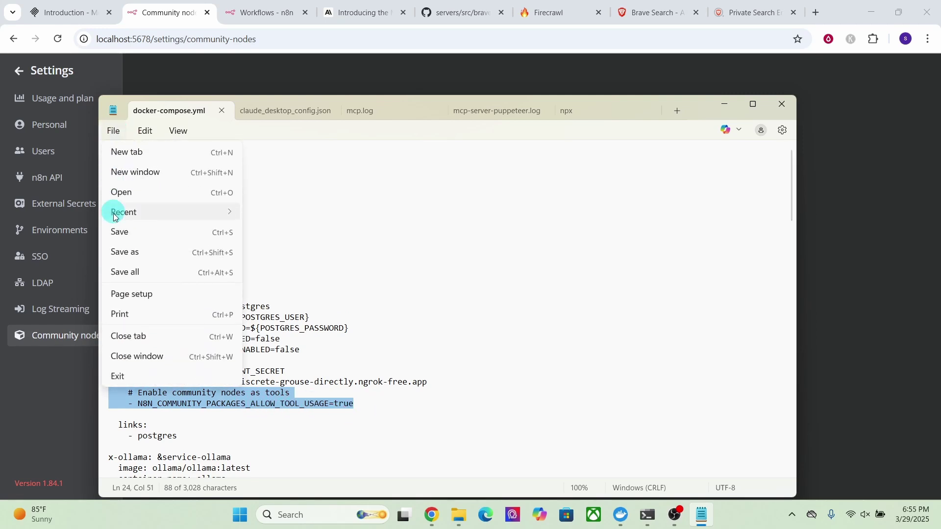
{"action": "left_click", "coordinate": [121, 234]}
{"action": "left_click", "coordinate": [782, 105]}
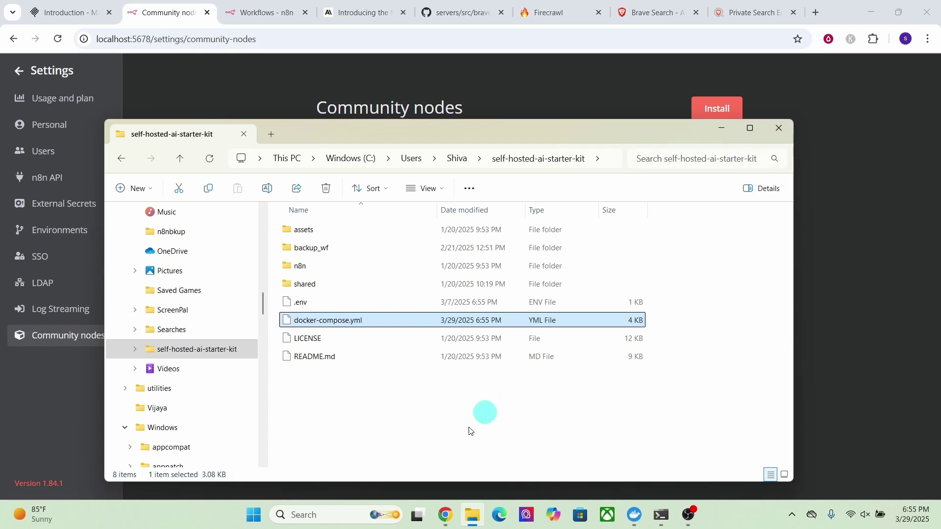
Step: Switch to Command Prompt in the self-hosted-ai-starter-kit folder and recall the docker-compose down command
{"action": "key", "text": "alt+Tab"}
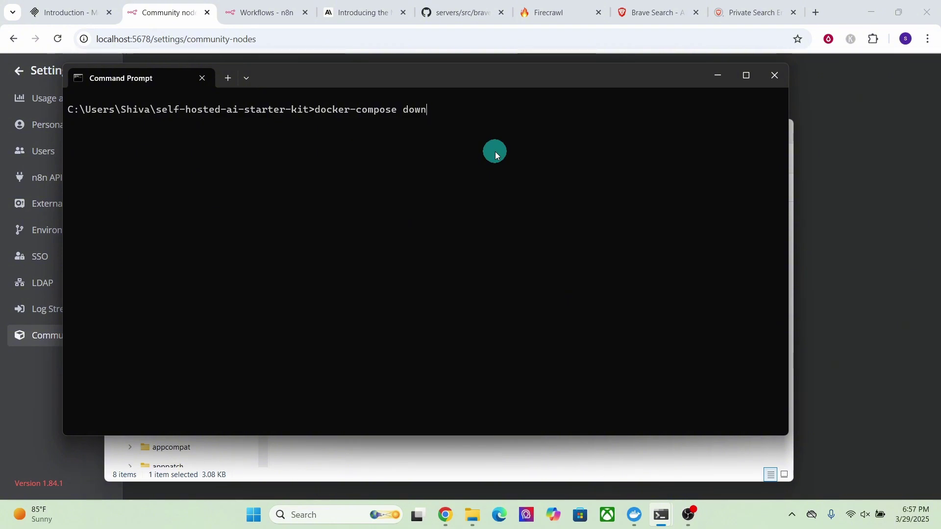
{"action": "key", "text": "Up"}
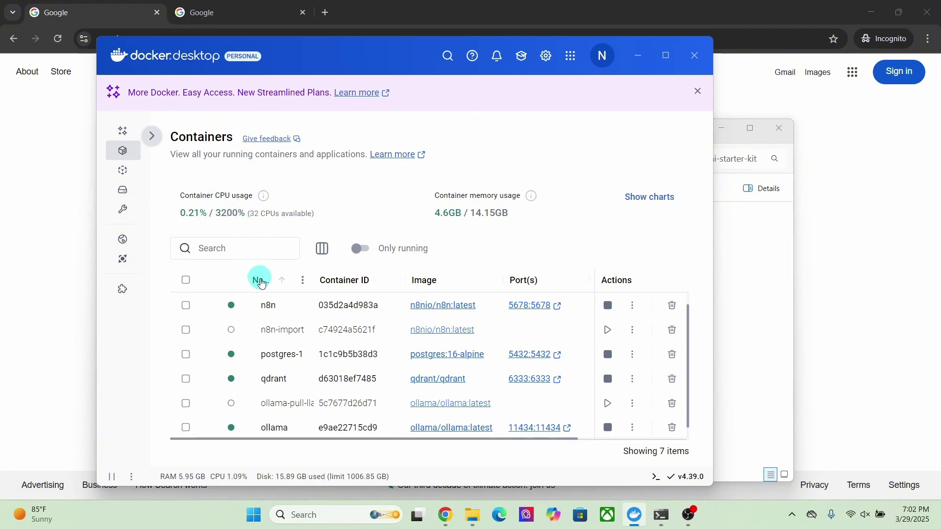
Step: In Docker Desktop, open the n8n container's Exec terminal and run echo $N8N_COMMUNITY_PACKAGES_ALLOW_TOOL_USAGE to check the variable
{"action": "left_click", "coordinate": [269, 312]}
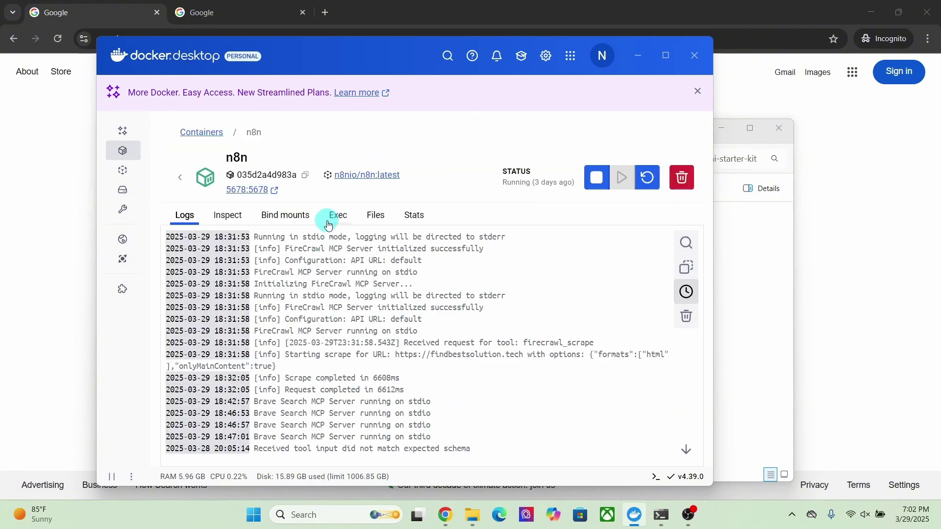
{"action": "left_click", "coordinate": [336, 218]}
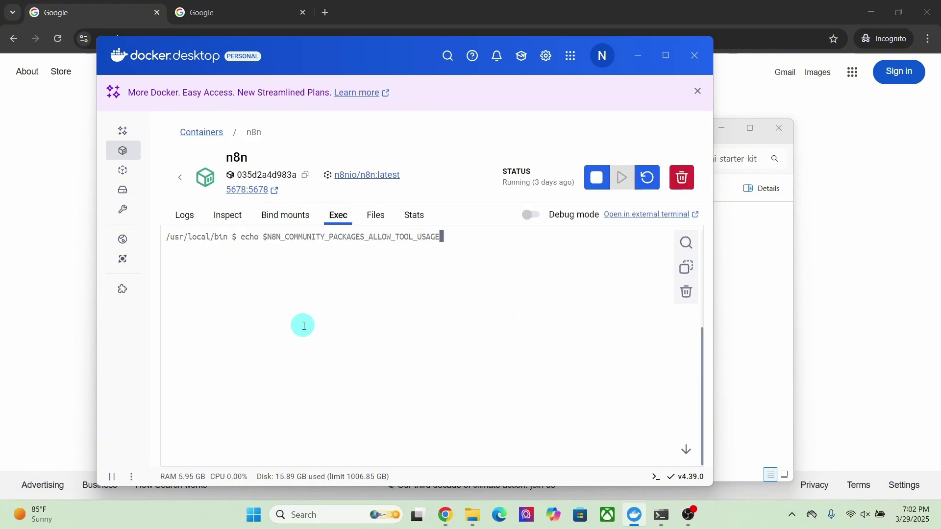
{"action": "key", "text": "Return"}
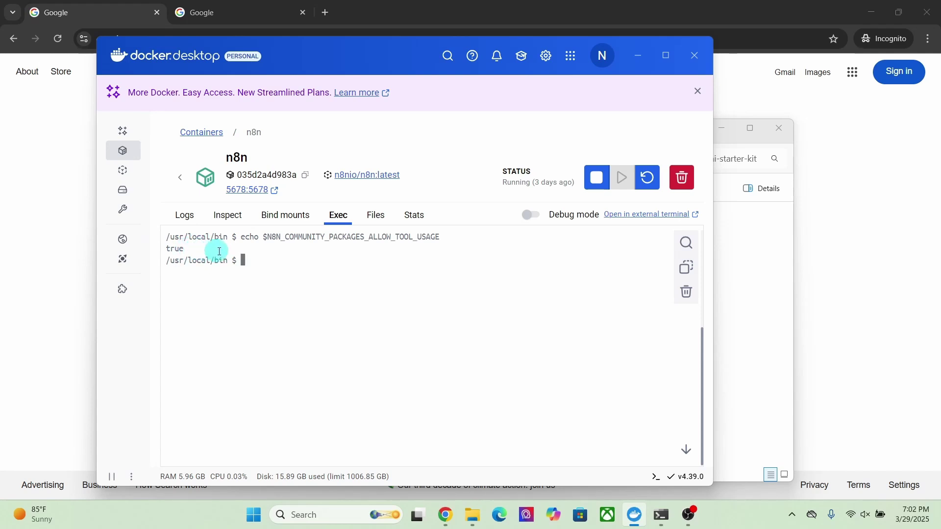
{"action": "double_click", "coordinate": [173, 254]}
{"action": "left_click", "coordinate": [175, 251]}
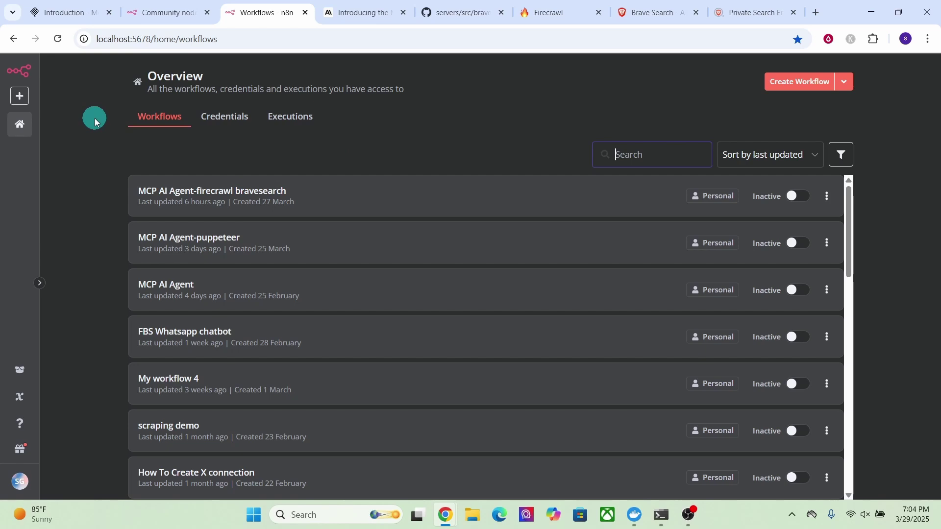
Step: Create a new n8n workflow and import MCP_AI_Agent_firecrawl_bravesearch.json from the resources folder into it
{"action": "left_click", "coordinate": [18, 100]}
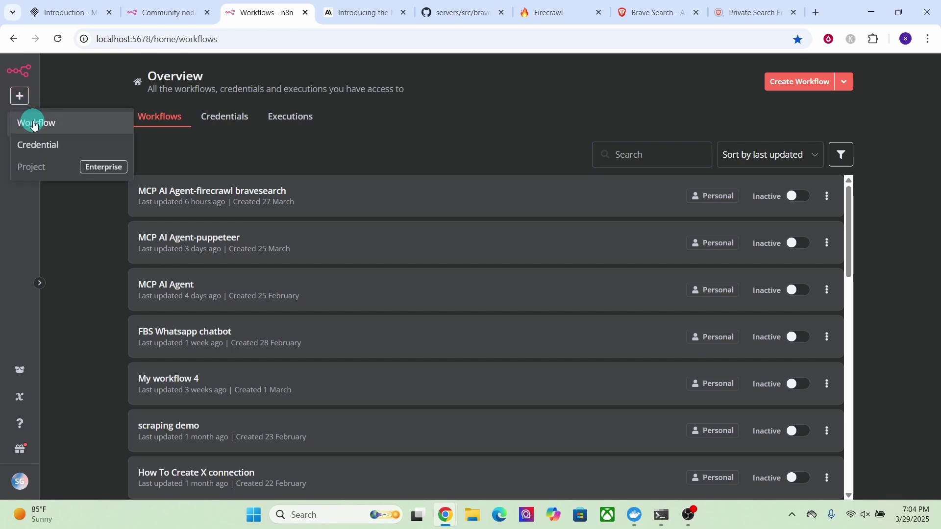
{"action": "left_click", "coordinate": [36, 125]}
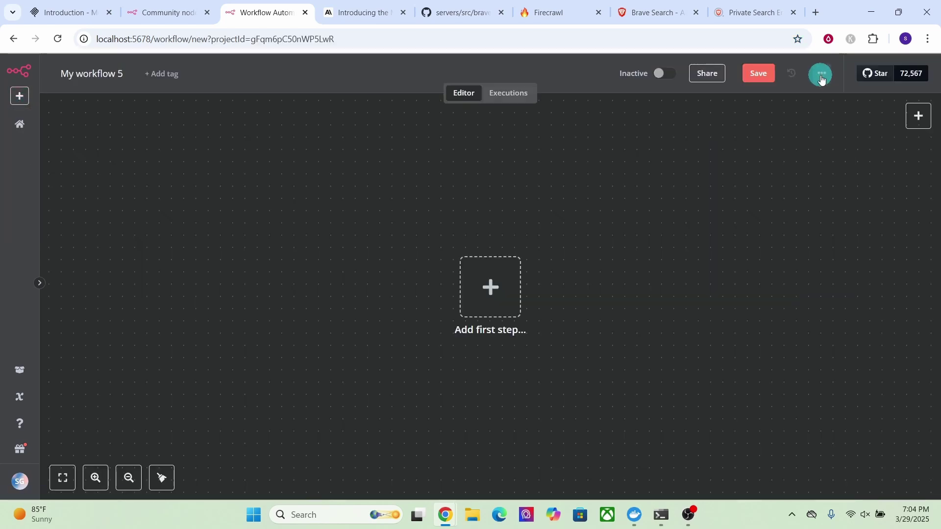
{"action": "left_click", "coordinate": [822, 73]}
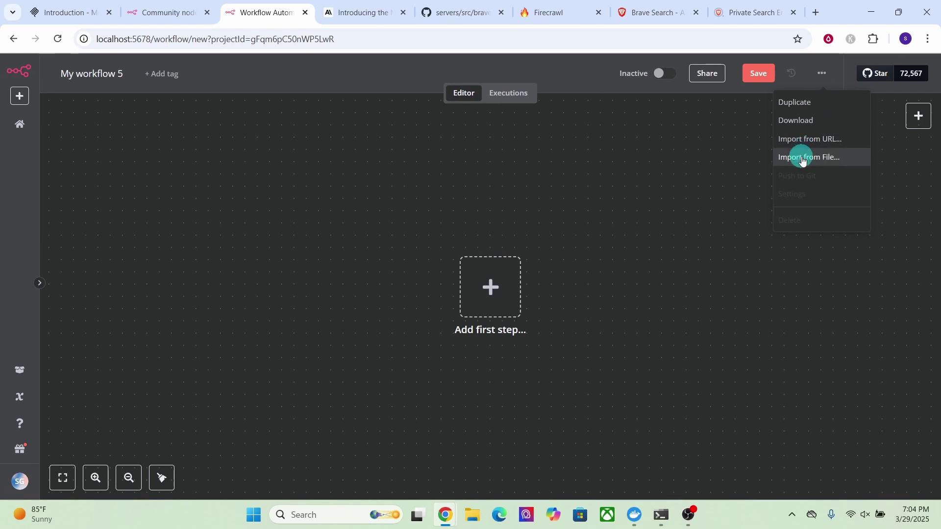
{"action": "left_click", "coordinate": [802, 158]}
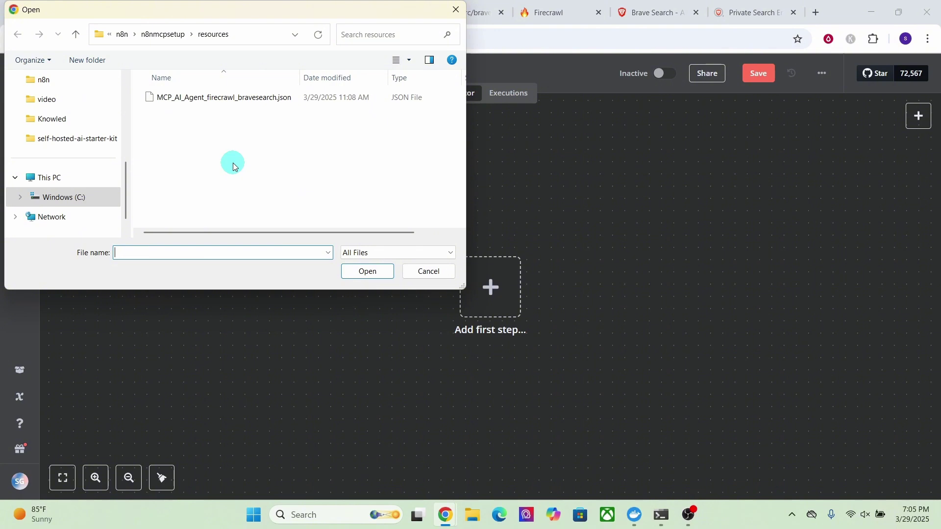
{"action": "left_click", "coordinate": [212, 100]}
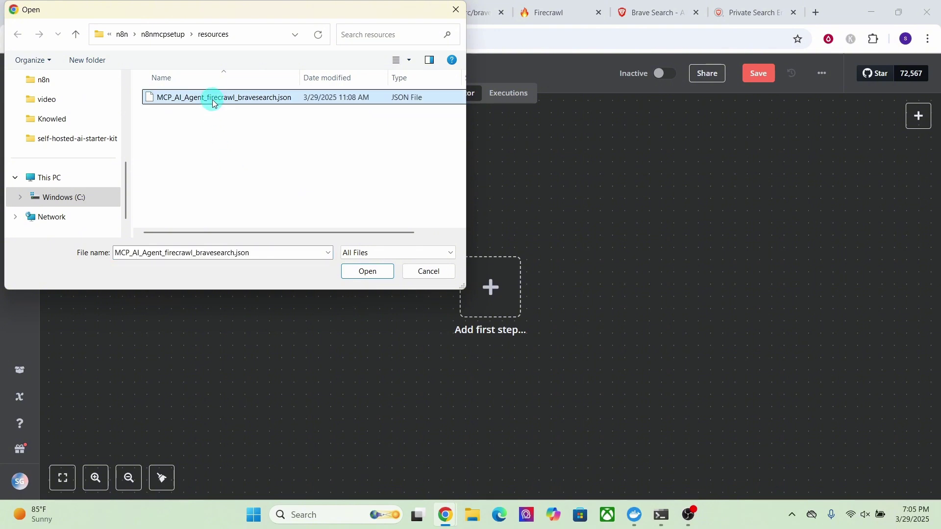
{"action": "left_click", "coordinate": [361, 274]}
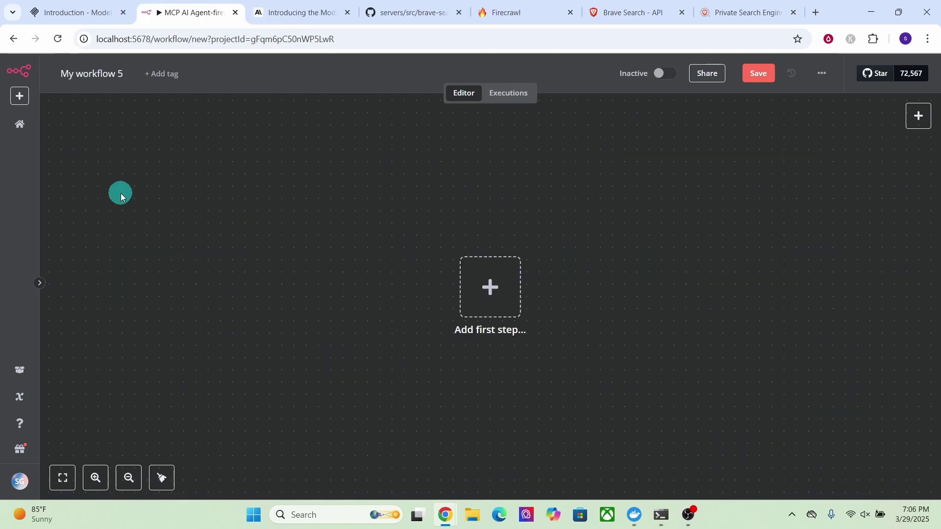
Step: Start another blank workflow and add an AI Agent node with its chat trigger, keeping the default settings
{"action": "left_click", "coordinate": [19, 97]}
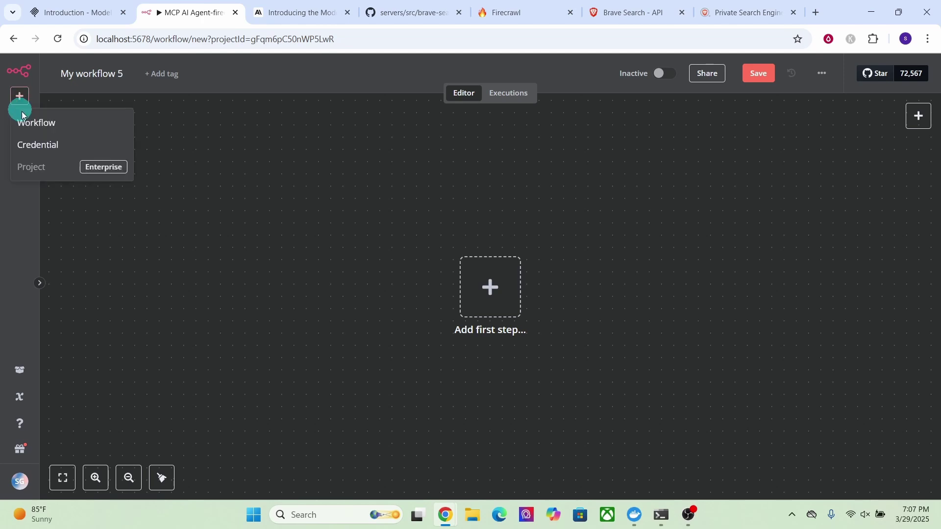
{"action": "left_click", "coordinate": [29, 127]}
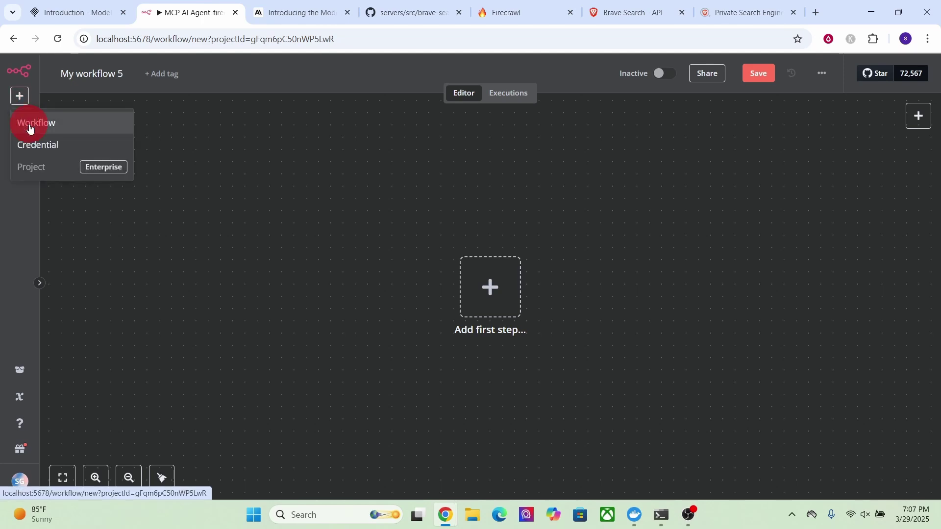
{"action": "left_click", "coordinate": [492, 292]}
{"action": "left_click", "coordinate": [775, 167]}
{"action": "type", "text": "ai a"}
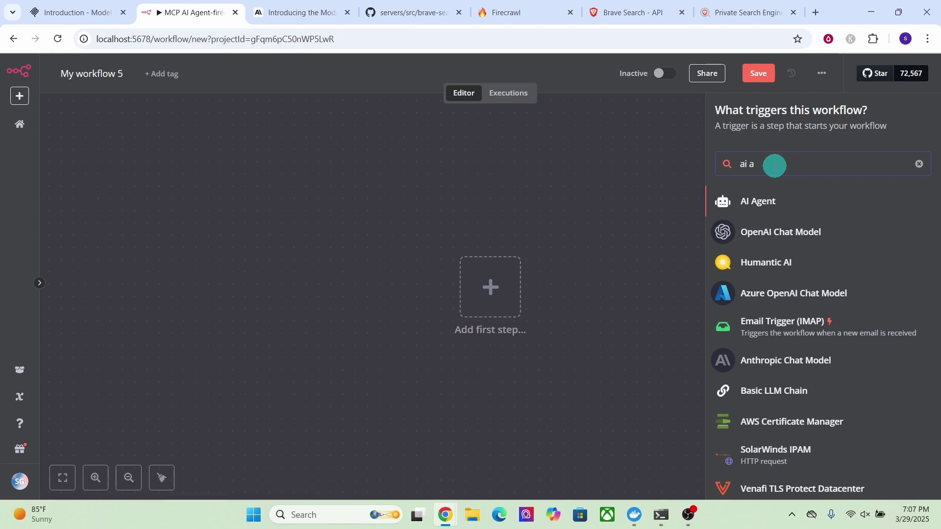
{"action": "left_click", "coordinate": [754, 205]}
{"action": "left_click", "coordinate": [34, 65]}
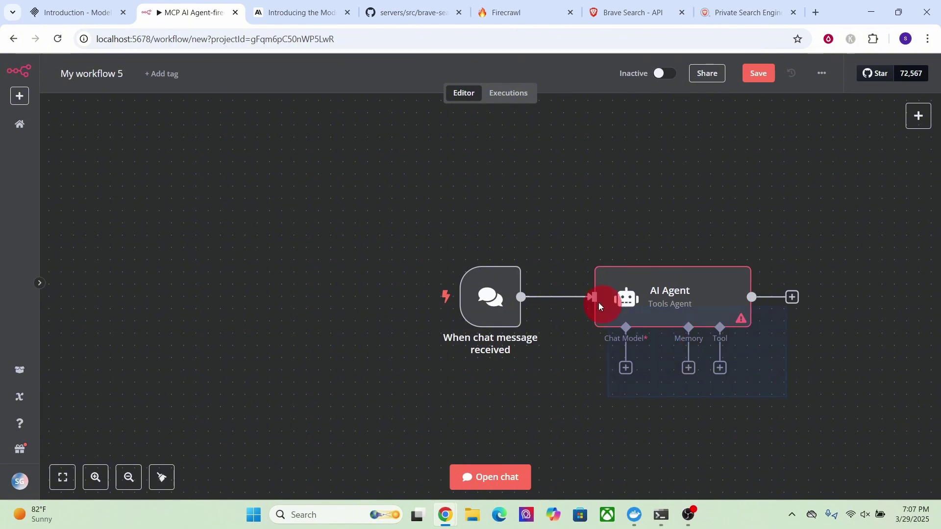
Step: Attach an OpenAI Chat Model to the AI Agent, using the FBS OpenAi account credential and the gpt-4o-mini model
{"action": "scroll", "coordinate": [392, 222], "scroll_direction": "right", "scroll_amount": 8}
{"action": "scroll", "coordinate": [392, 223], "scroll_direction": "down", "scroll_amount": 2}
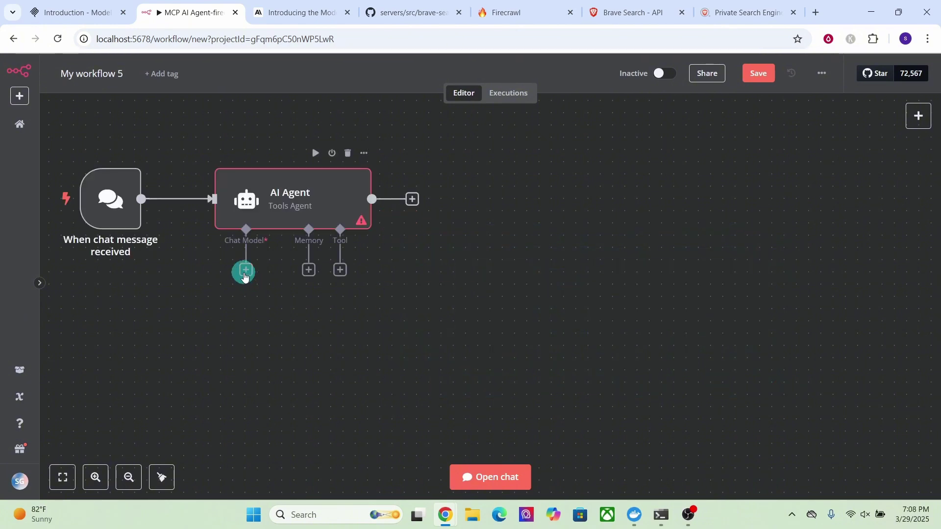
{"action": "left_click", "coordinate": [244, 277]}
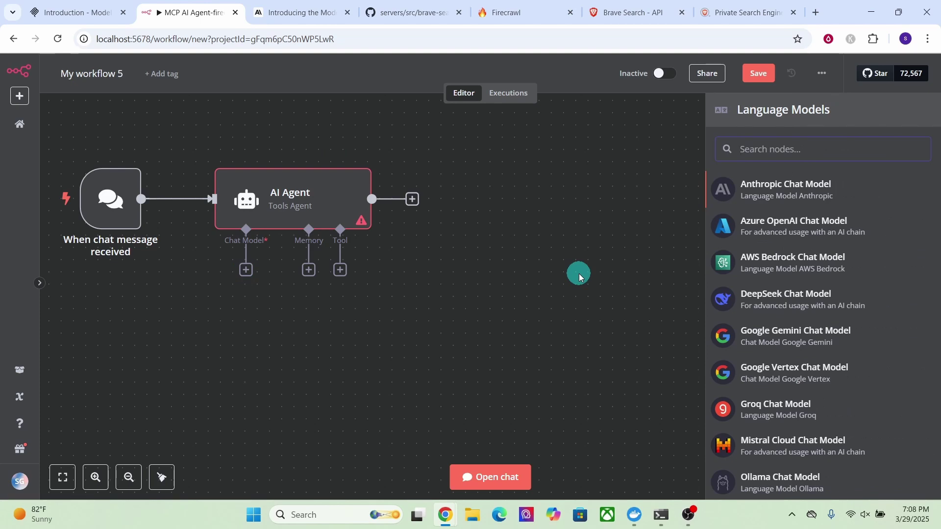
{"action": "left_click", "coordinate": [755, 149]}
{"action": "type", "text": "open"}
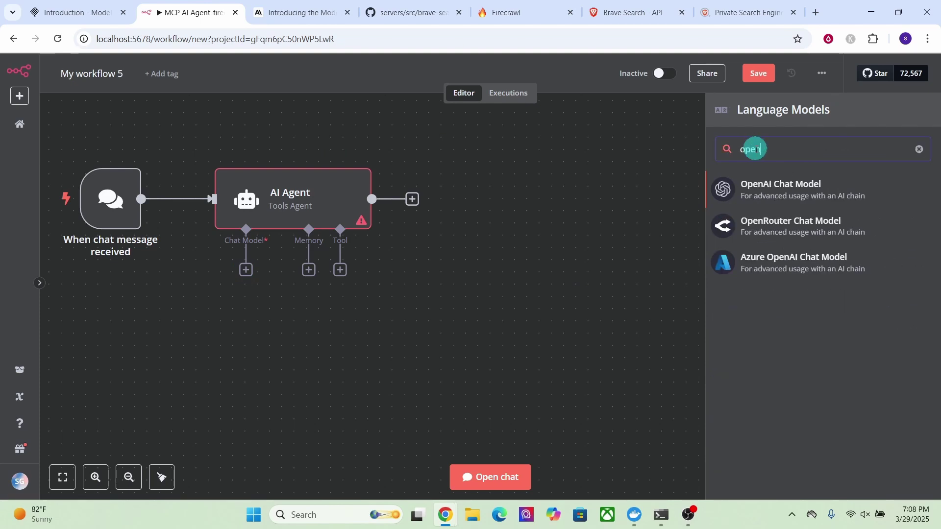
{"action": "left_click", "coordinate": [768, 190]}
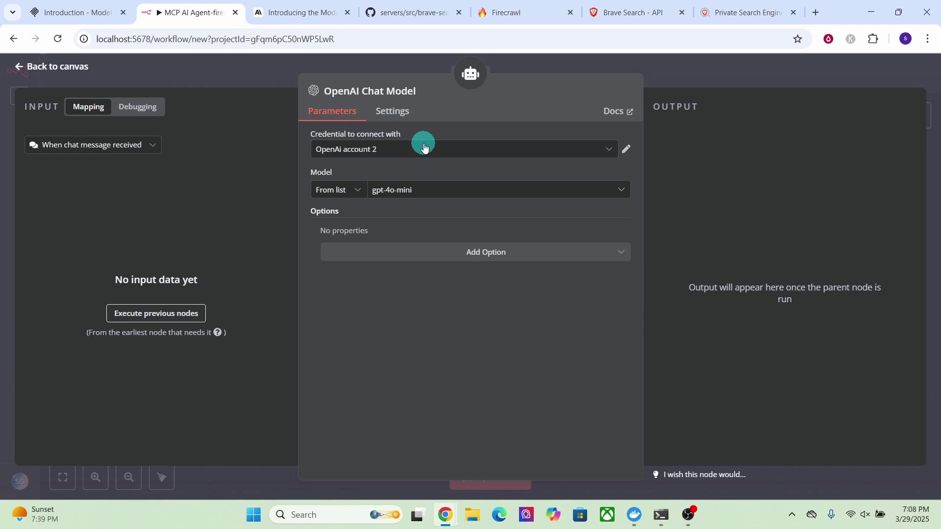
{"action": "left_click", "coordinate": [609, 151]}
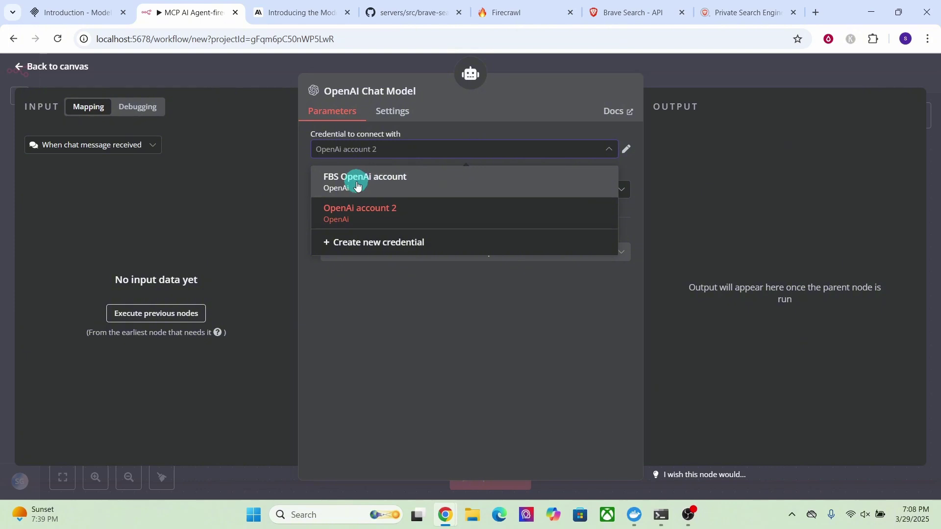
{"action": "left_click", "coordinate": [357, 183]}
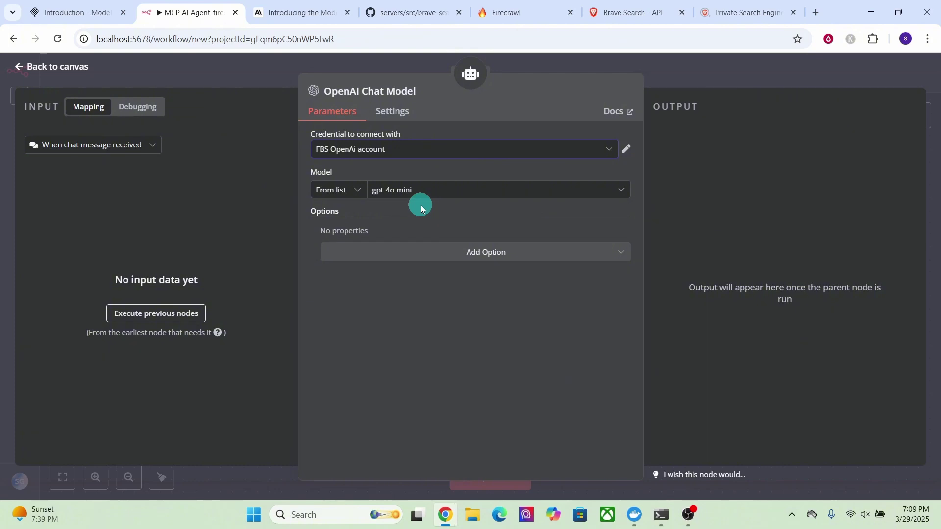
{"action": "left_click", "coordinate": [43, 72]}
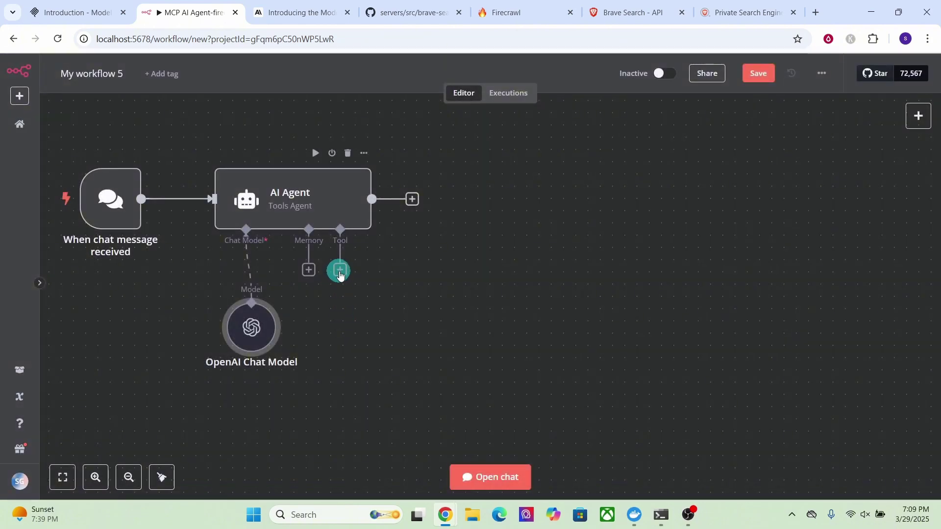
Step: Attach an MCP Client Tool to the AI Agent and start creating a new credential for it
{"action": "left_click", "coordinate": [340, 269]}
{"action": "type", "text": "mcp"}
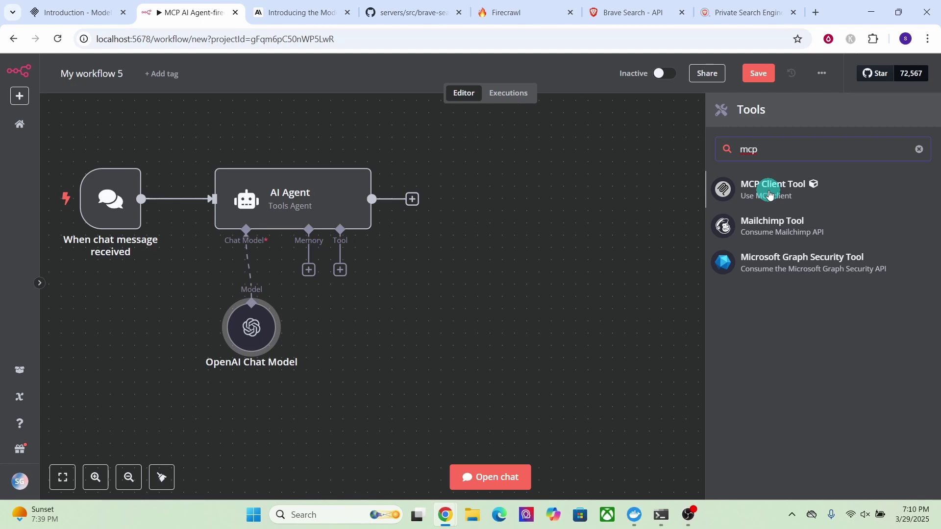
{"action": "mouse_move", "coordinate": [814, 185]}
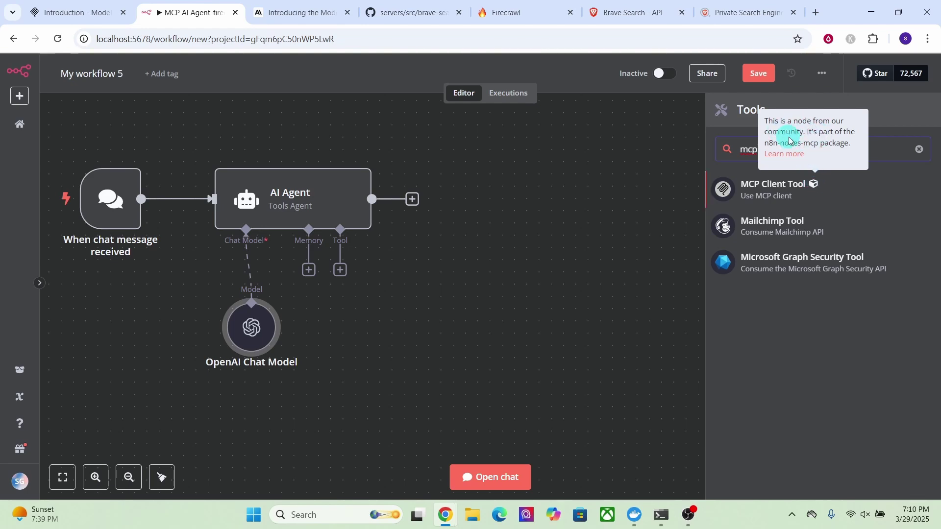
{"action": "left_click", "coordinate": [792, 186]}
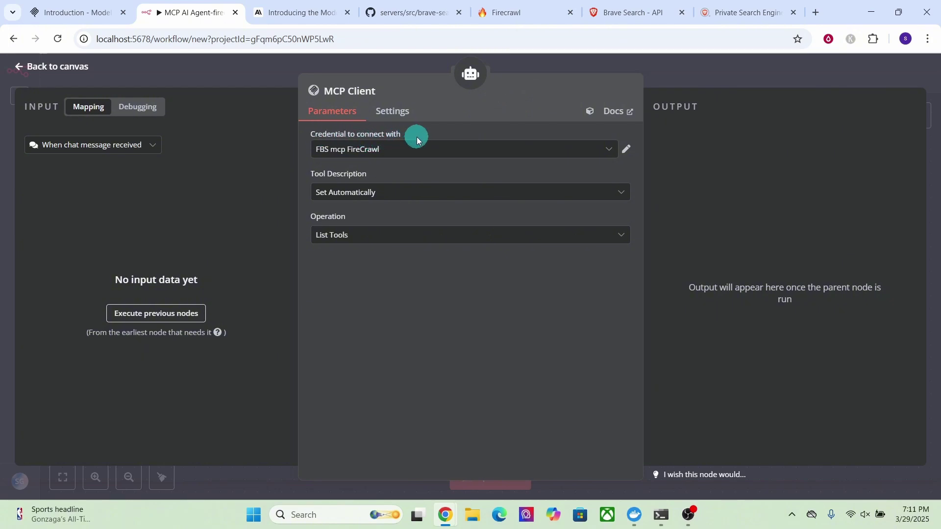
{"action": "left_click", "coordinate": [417, 151]}
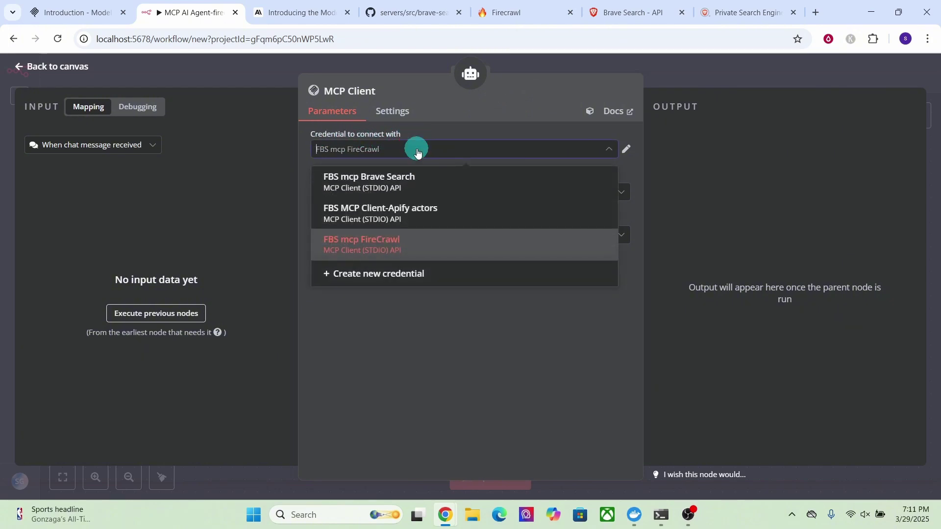
{"action": "left_click", "coordinate": [376, 279]}
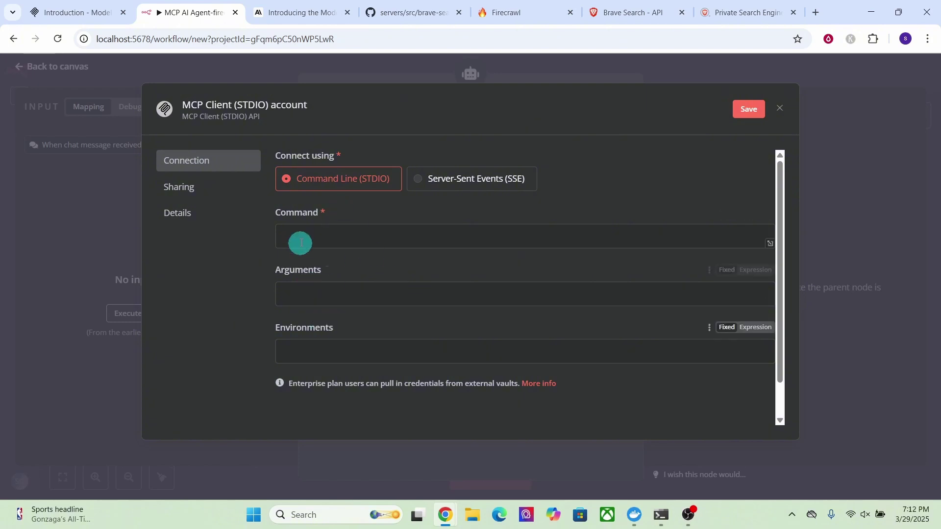
Step: From the GitHub list of MCP servers, open the FireCrawl repository and find the README's mcpServers configuration for Windsurf
{"action": "left_click", "coordinate": [412, 13]}
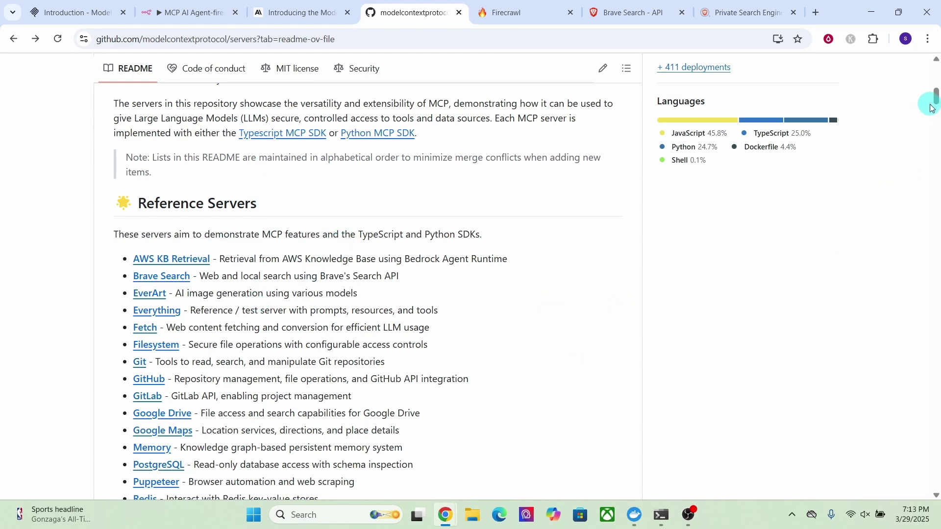
{"action": "left_click_drag", "start_coordinate": [936, 97], "coordinate": [936, 249]}
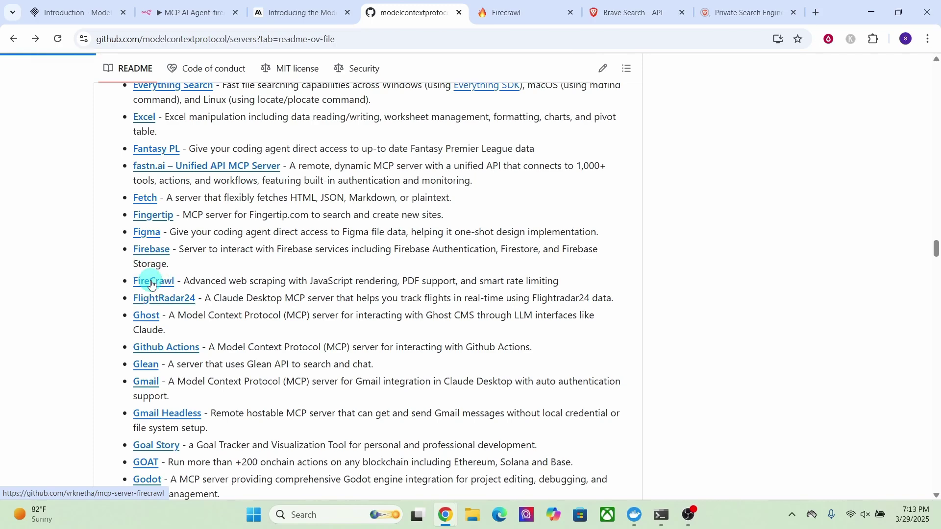
{"action": "left_click", "coordinate": [152, 284]}
{"action": "left_click_drag", "start_coordinate": [936, 69], "coordinate": [934, 167]}
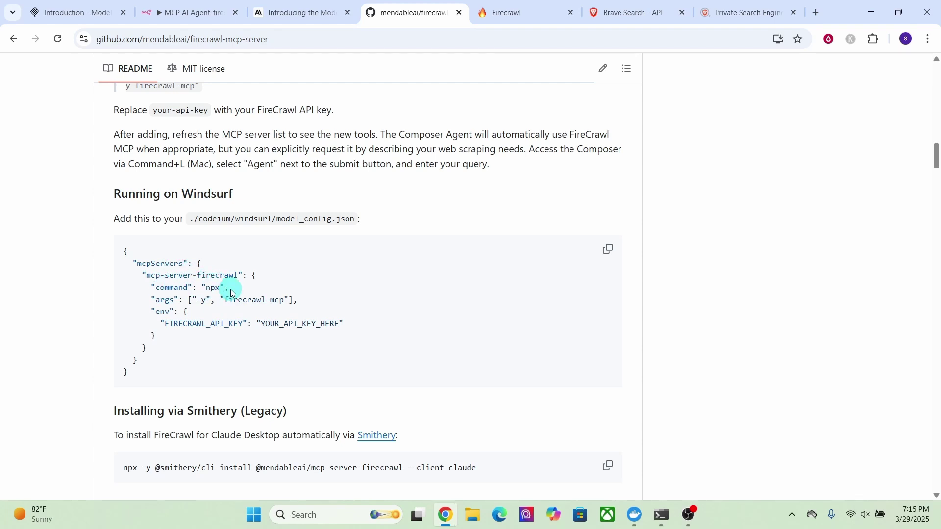
Step: In the new MCP Client (STDIO) credential, set the command to npx and the arguments to -y firecrawl-mcp
{"action": "left_click", "coordinate": [188, 13]}
{"action": "left_click", "coordinate": [306, 243]}
{"action": "type", "text": "npx"}
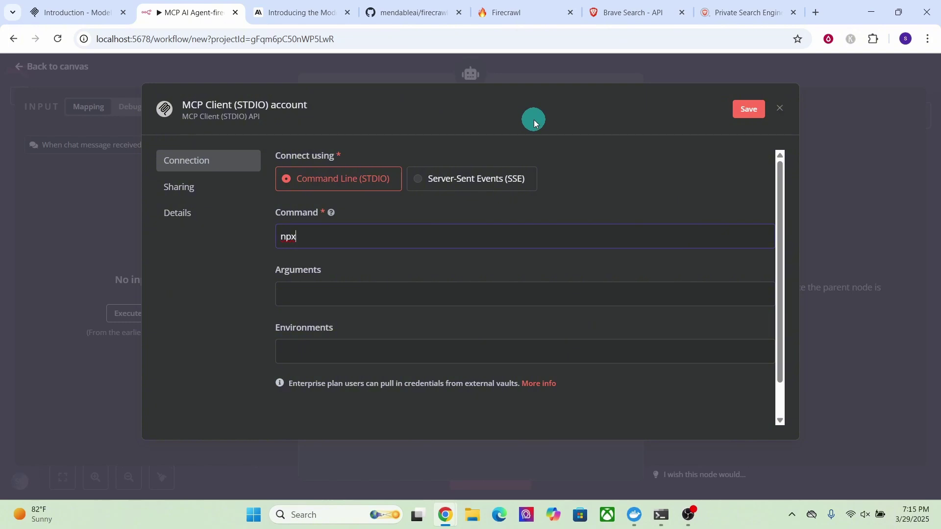
{"action": "left_click", "coordinate": [399, 14]}
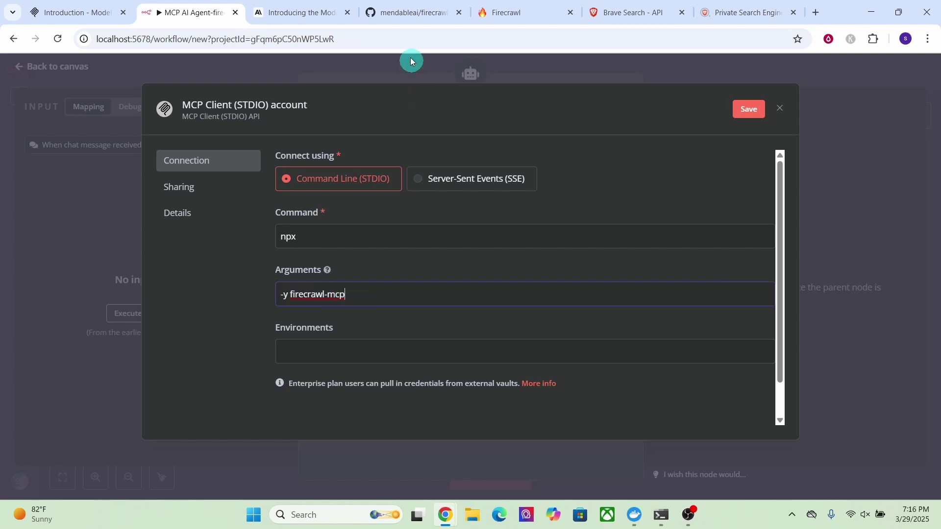
{"action": "left_click", "coordinate": [402, 20]}
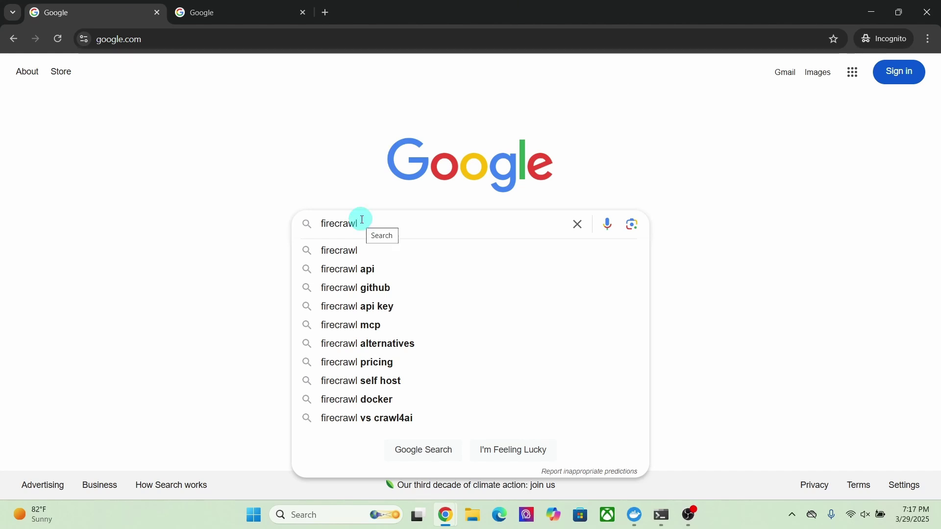
Step: Search Google for firecrawl and open the official Firecrawl website to get to its account access
{"action": "key", "text": "Return"}
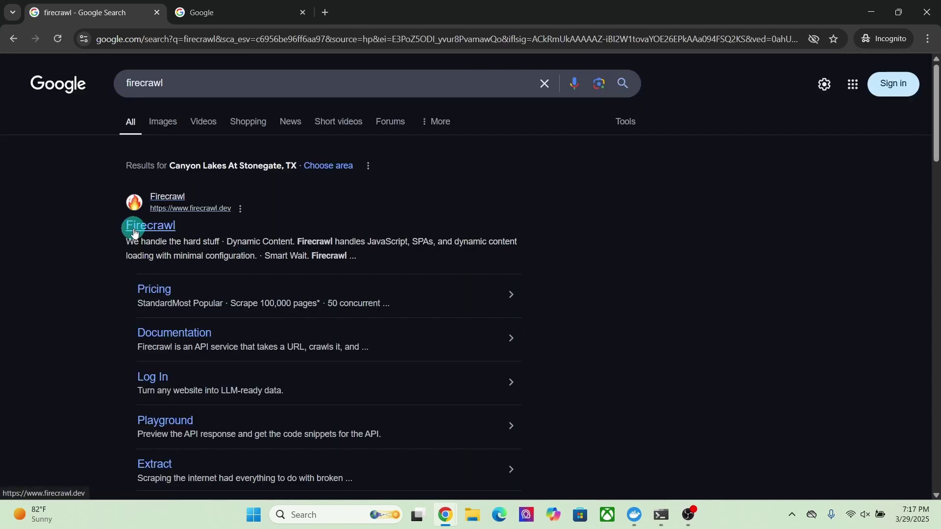
{"action": "left_click", "coordinate": [135, 233]}
{"action": "left_click", "coordinate": [788, 110]}
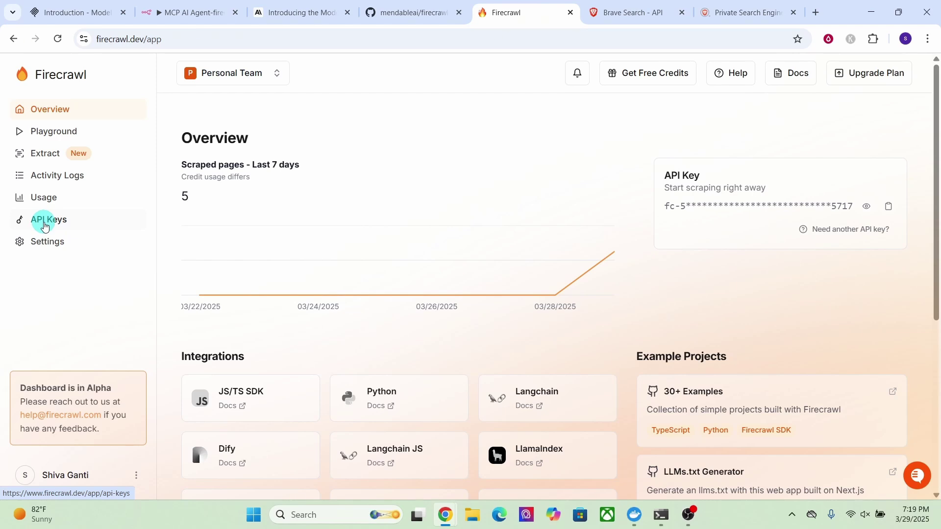
Step: Create a new Firecrawl API key named firecrawlmcp and copy it
{"action": "left_click", "coordinate": [45, 226]}
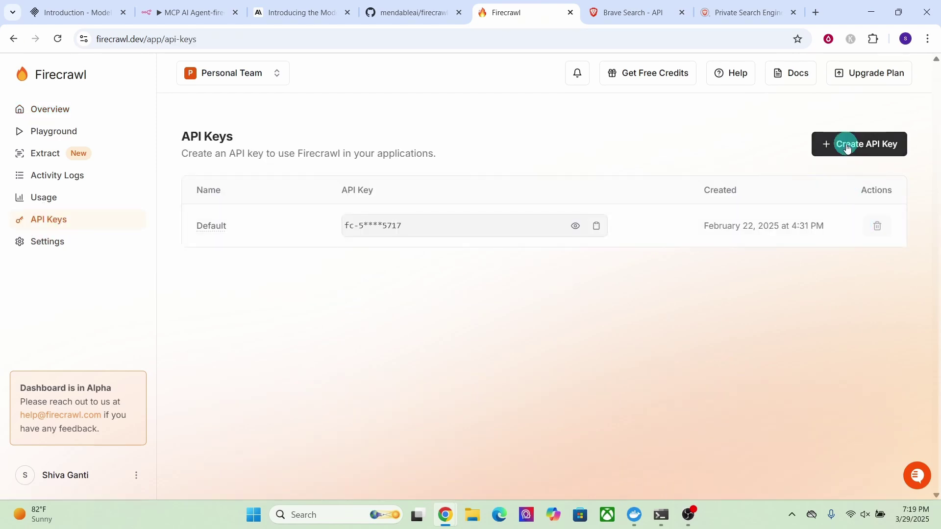
{"action": "left_click", "coordinate": [848, 149]}
{"action": "left_click", "coordinate": [409, 279]}
{"action": "type", "text": "firecrawlmcp"}
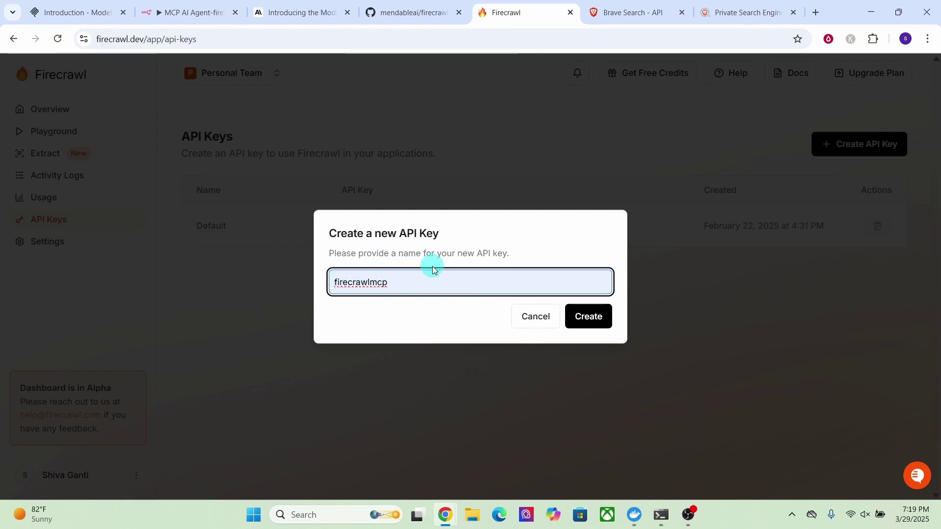
{"action": "left_click", "coordinate": [588, 317]}
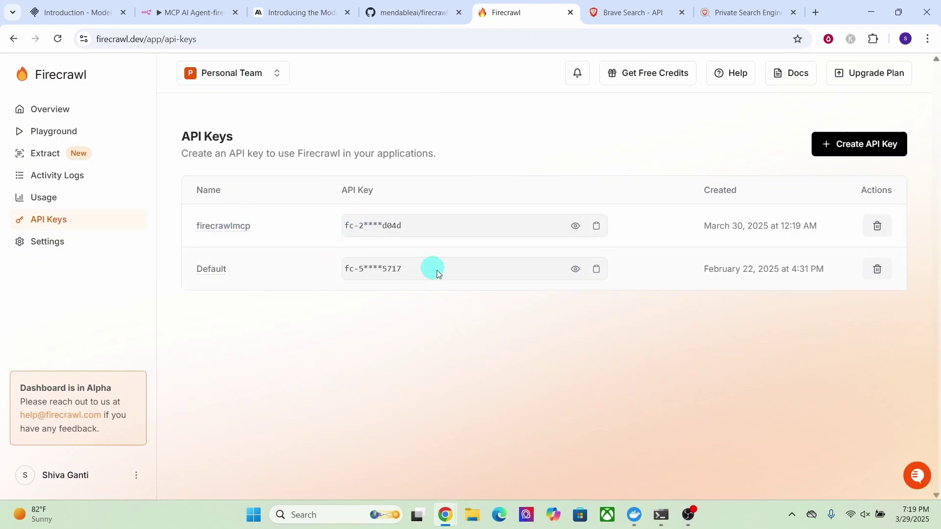
{"action": "left_click", "coordinate": [597, 228]}
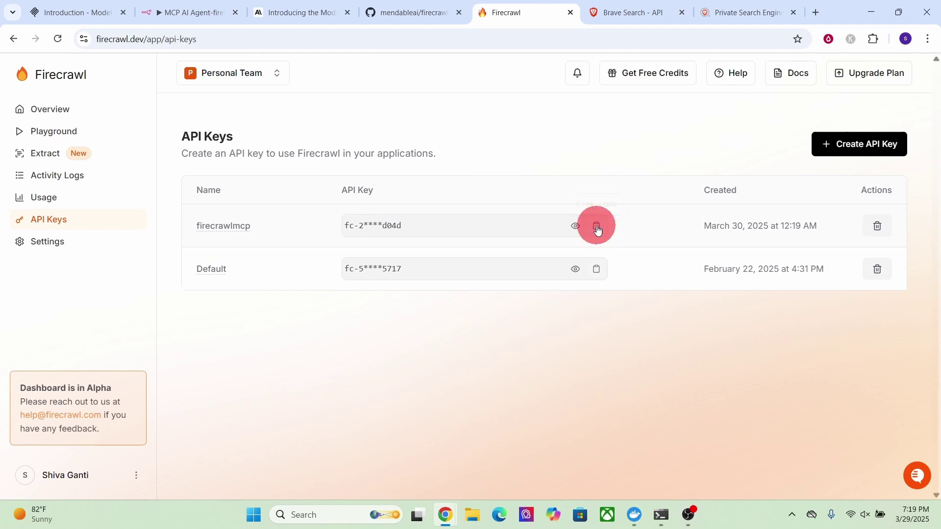
Step: Enter the Firecrawl API key as an expression in the n8n credential's Environments field, then save and close the credential
{"action": "left_click", "coordinate": [187, 13]}
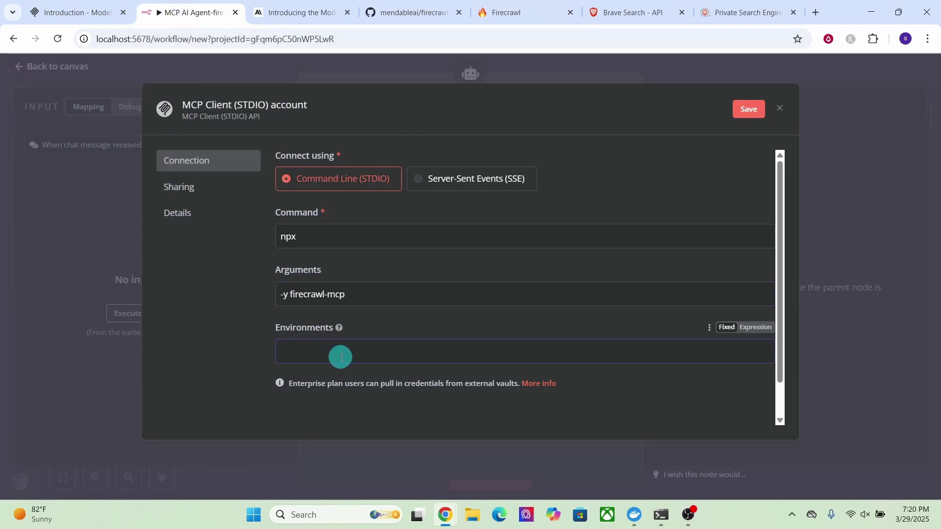
{"action": "left_click", "coordinate": [754, 333]}
{"action": "left_click", "coordinate": [273, 347]}
{"action": "key", "text": "ctrl+v"}
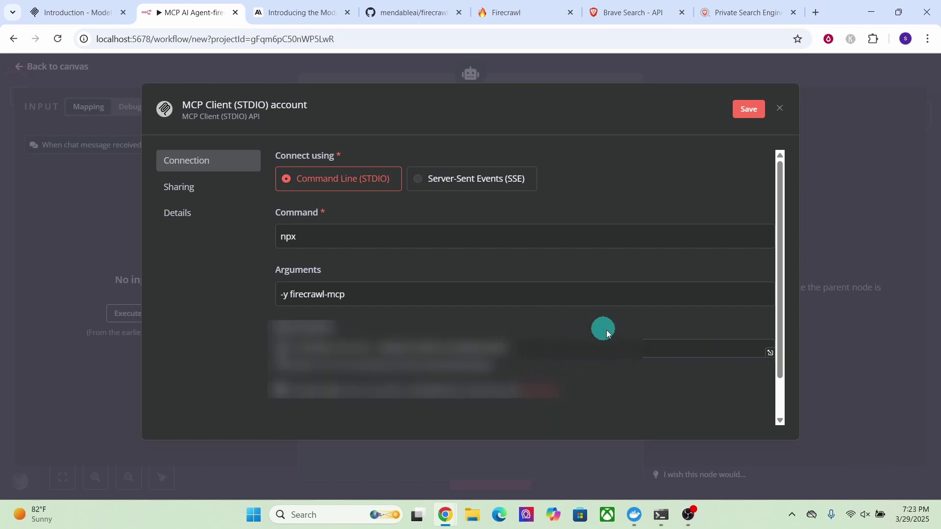
{"action": "left_click", "coordinate": [736, 116]}
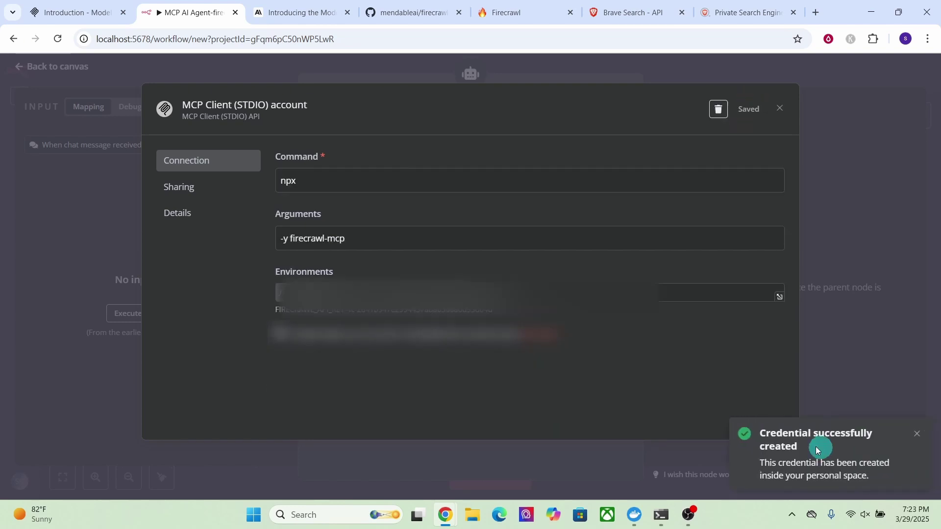
{"action": "left_click", "coordinate": [779, 109]}
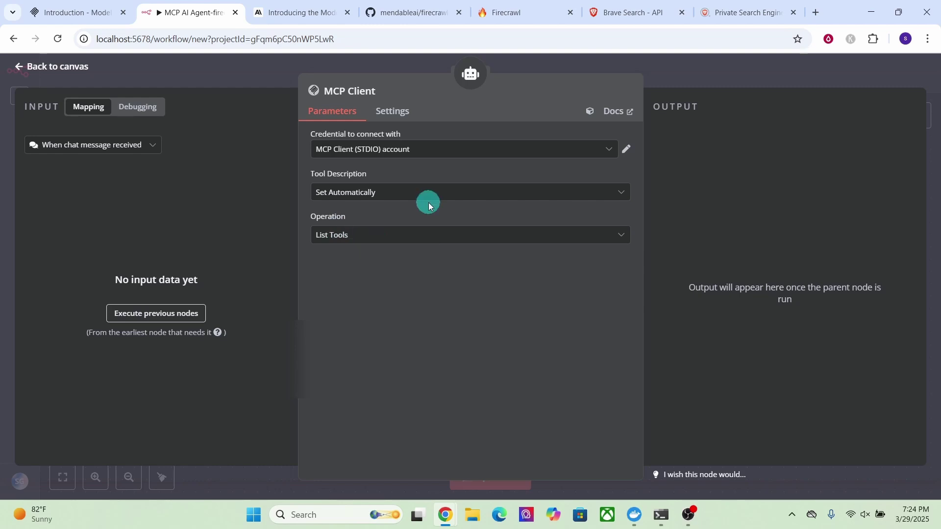
Step: Confirm MCP Client as the node's name and return to the workflow canvas
{"action": "left_click", "coordinate": [368, 91]}
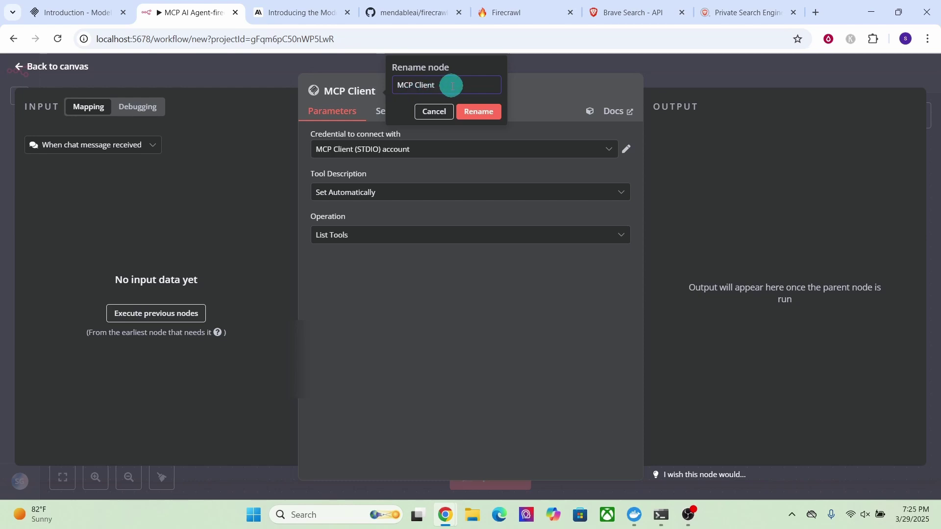
{"action": "left_click", "coordinate": [479, 113]}
{"action": "left_click", "coordinate": [42, 73]}
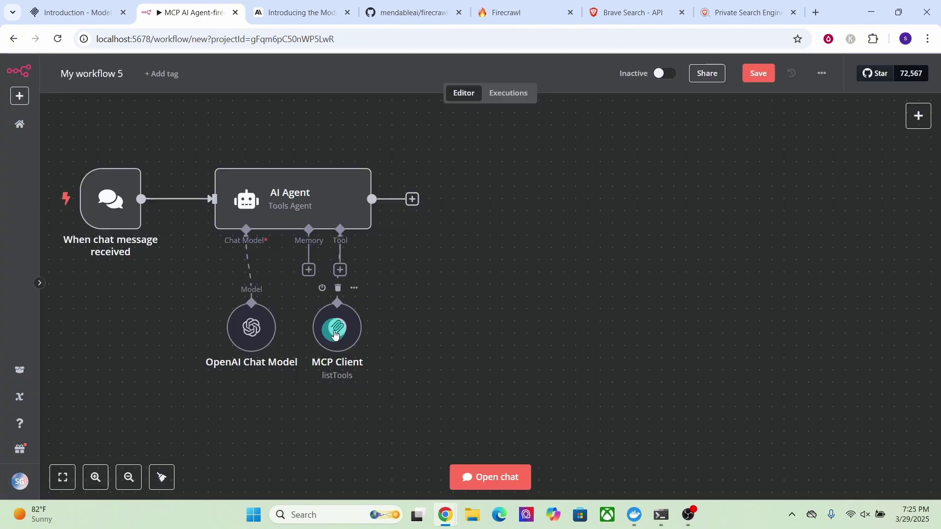
Step: Duplicate the MCP Client node and place the copy to the right of the original, below the AI Agent
{"action": "left_click", "coordinate": [354, 289]}
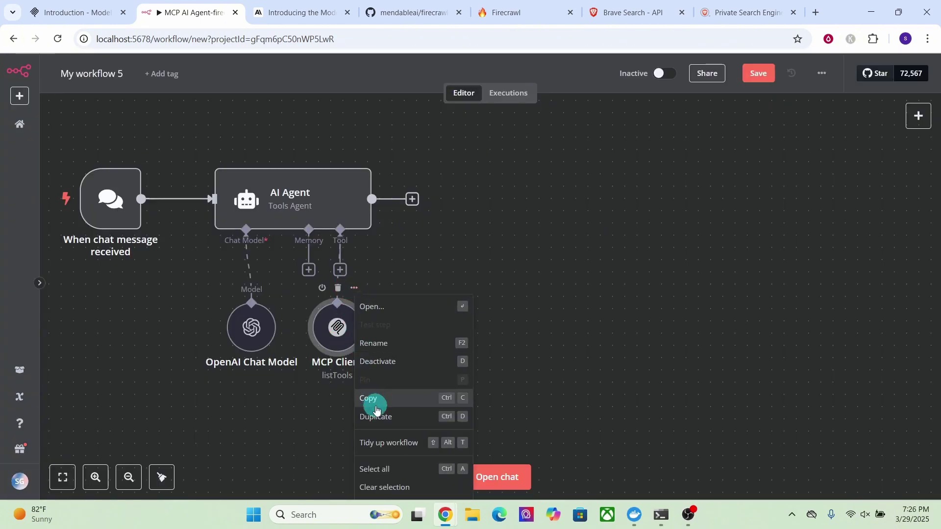
{"action": "left_click", "coordinate": [378, 417]}
{"action": "left_click_drag", "start_coordinate": [374, 232], "coordinate": [484, 269]}
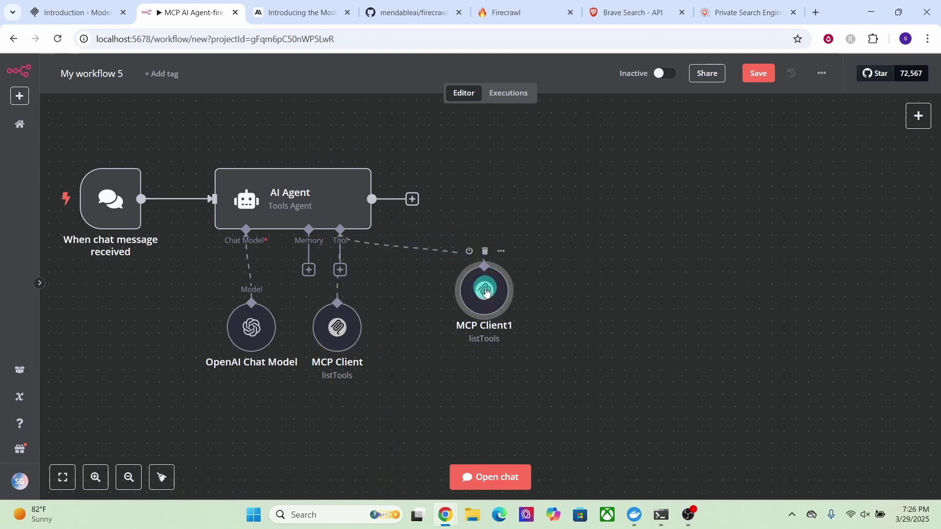
Step: Set the duplicated node's operation to Execute Tool and its tool name to {{ $fromAI("tool","select tool to execute") }}
{"action": "double_click", "coordinate": [486, 294]}
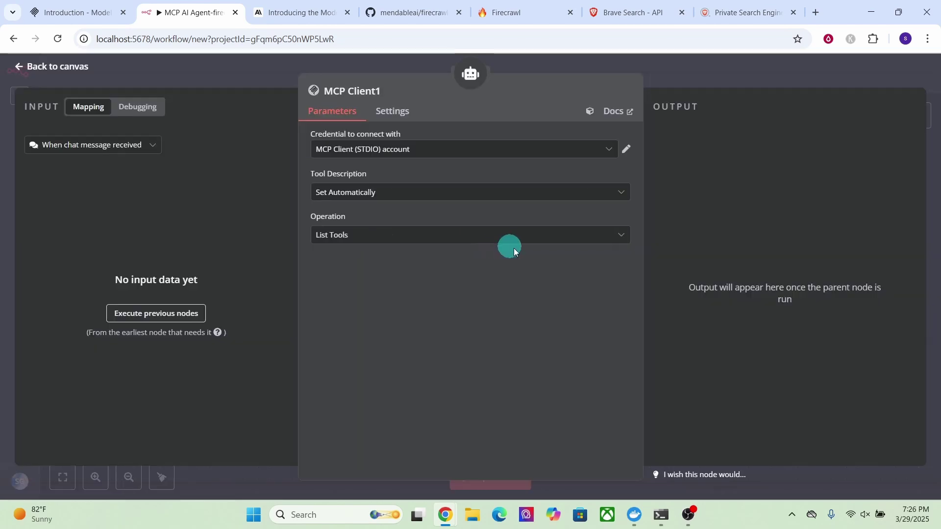
{"action": "left_click", "coordinate": [621, 237]}
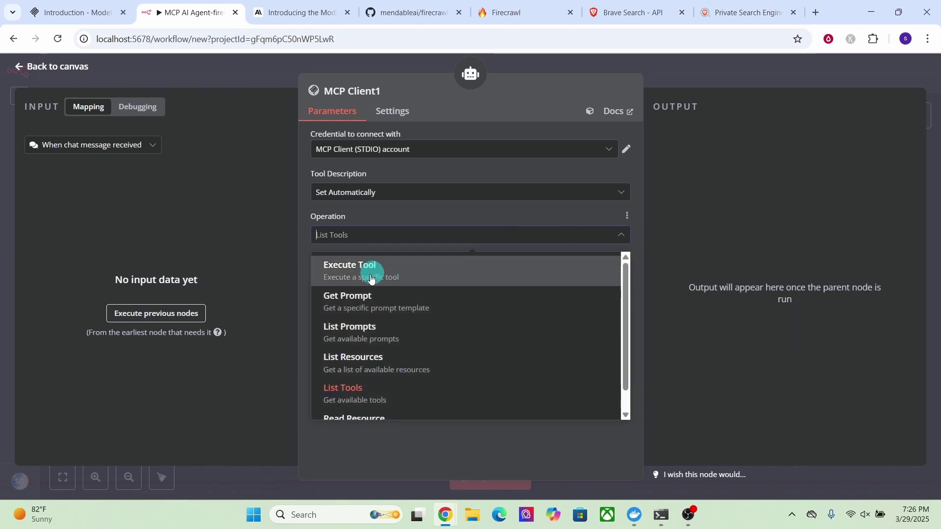
{"action": "left_click", "coordinate": [356, 269]}
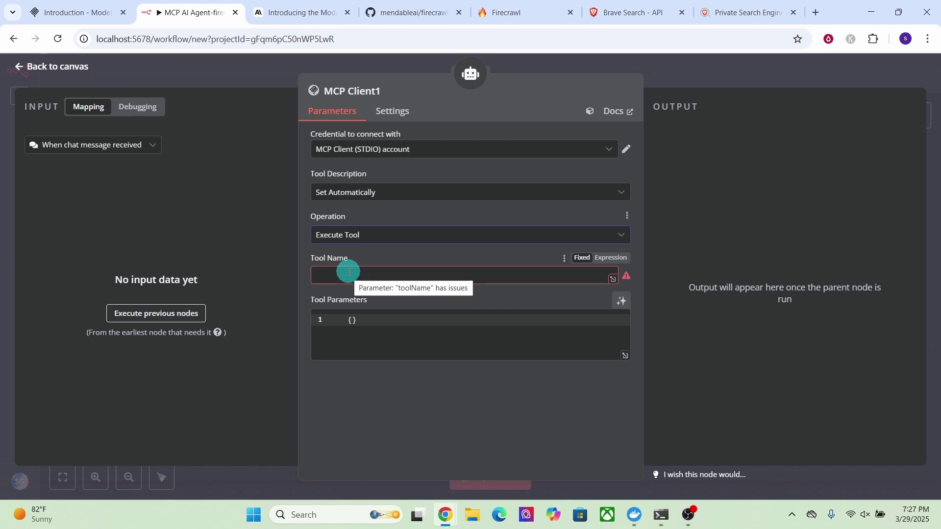
{"action": "left_click", "coordinate": [349, 272]}
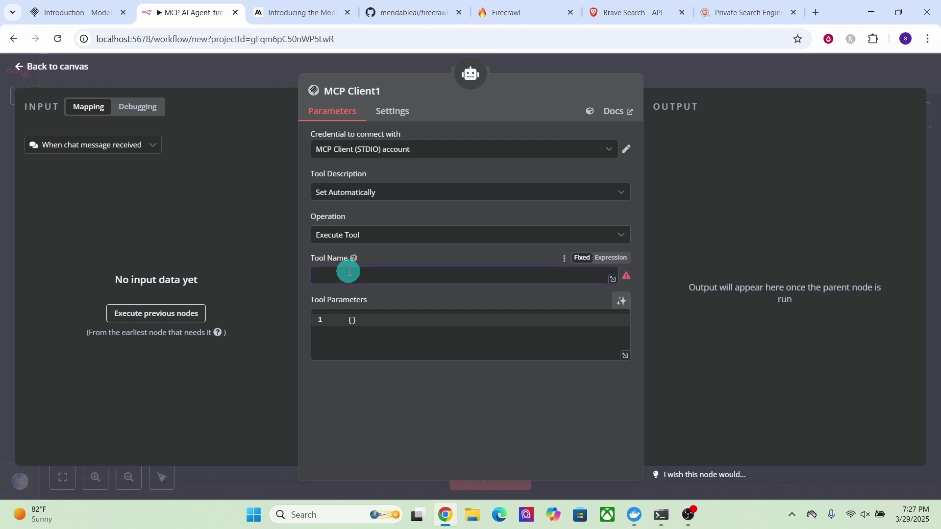
{"action": "type", "text": "{{ "}
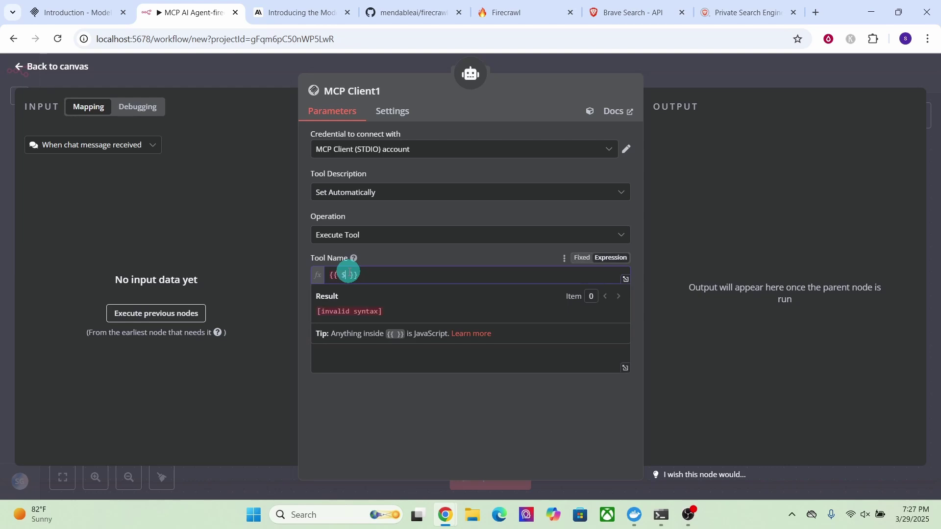
{"action": "type", "text": "$fromAI(\"tool\","}
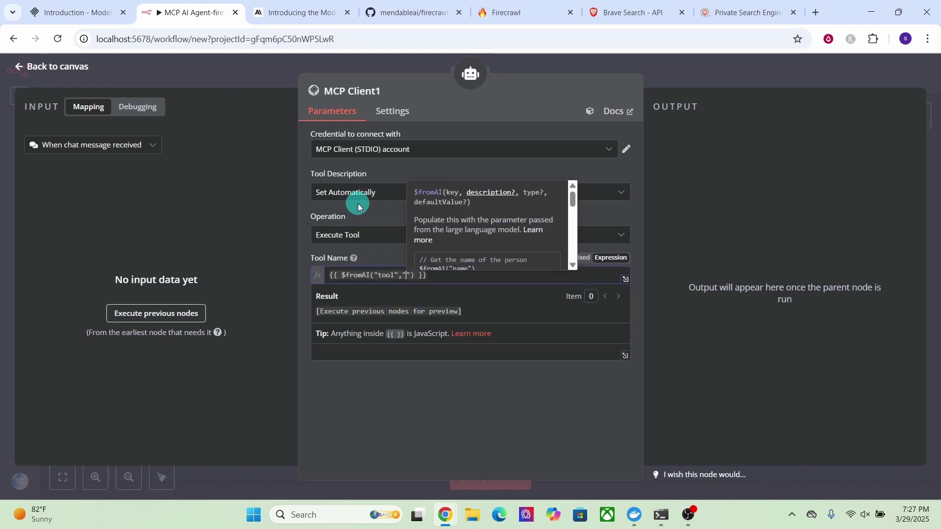
{"action": "type", "text": "\"select tool to execute\""}
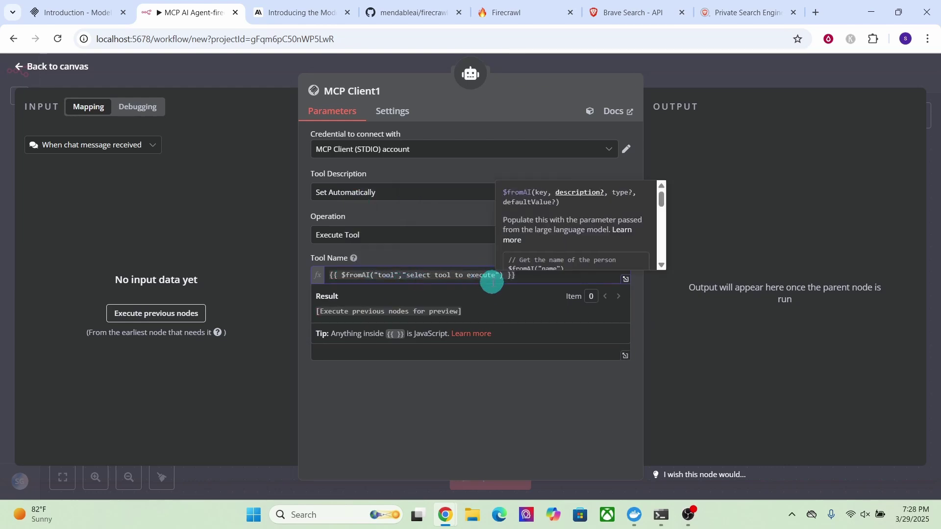
Step: Let the model define the duplicated node's tool parameters automatically and return to the canvas
{"action": "left_click", "coordinate": [336, 301]}
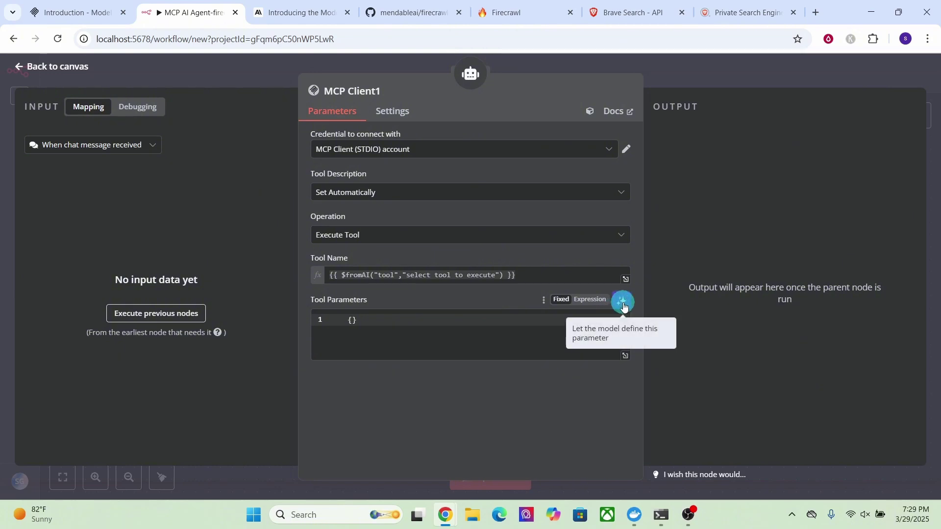
{"action": "left_click", "coordinate": [623, 307]}
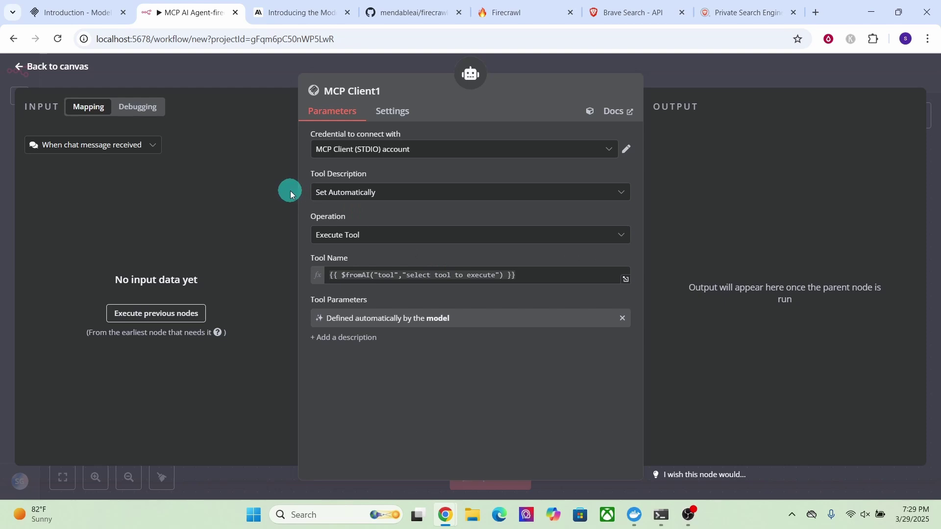
{"action": "left_click", "coordinate": [22, 67]}
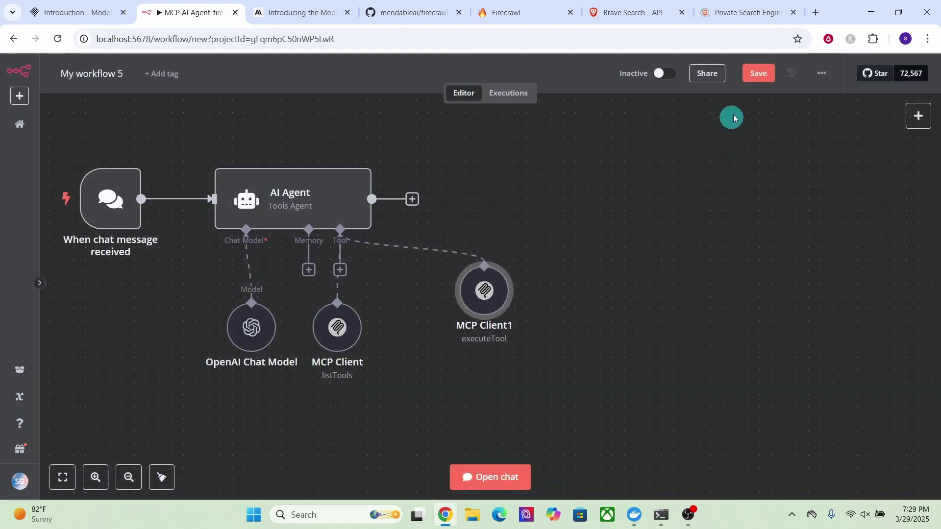
Step: Save the workflow and tidy up the node layout on the canvas
{"action": "left_click", "coordinate": [758, 74]}
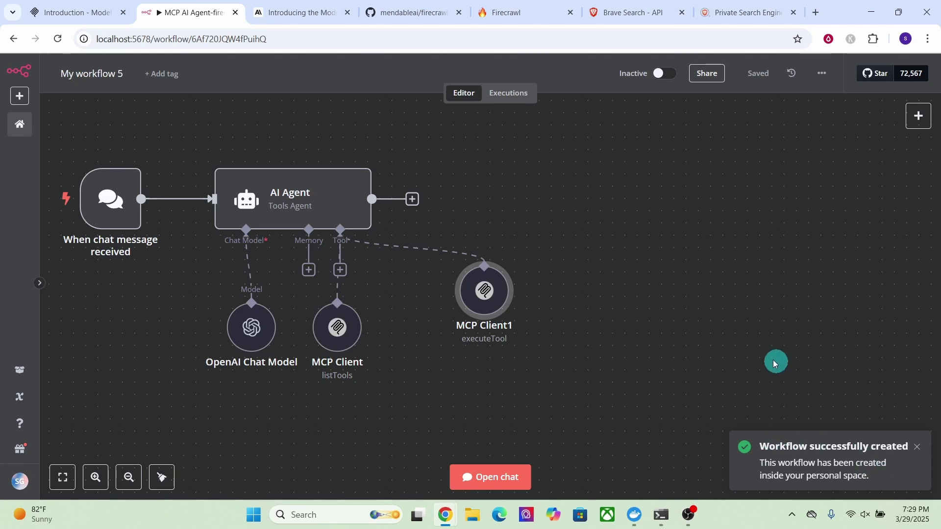
{"action": "key", "text": "shift+alt+t"}
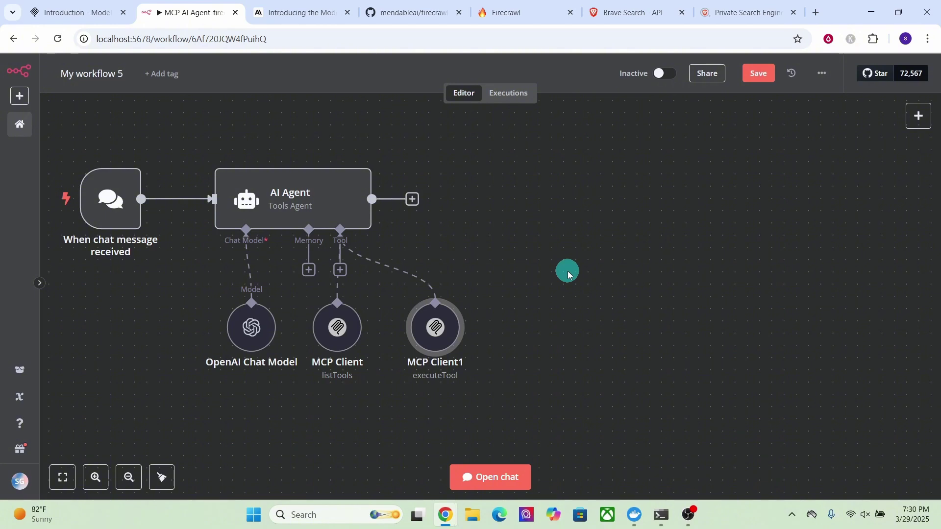
Step: Add a second AI Agent node and place it to the right of the existing agent's nodes
{"action": "right_click", "coordinate": [535, 175]}
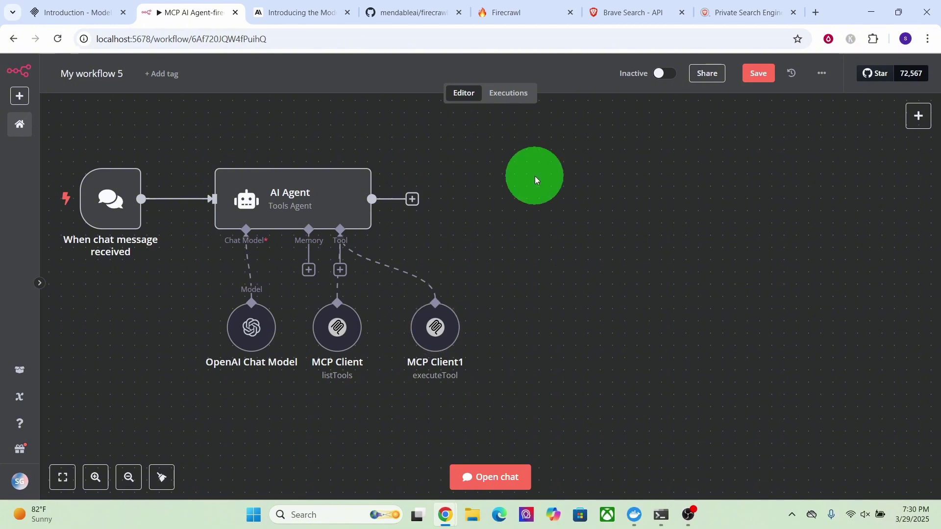
{"action": "left_click", "coordinate": [542, 194]}
{"action": "type", "text": "ai ag"}
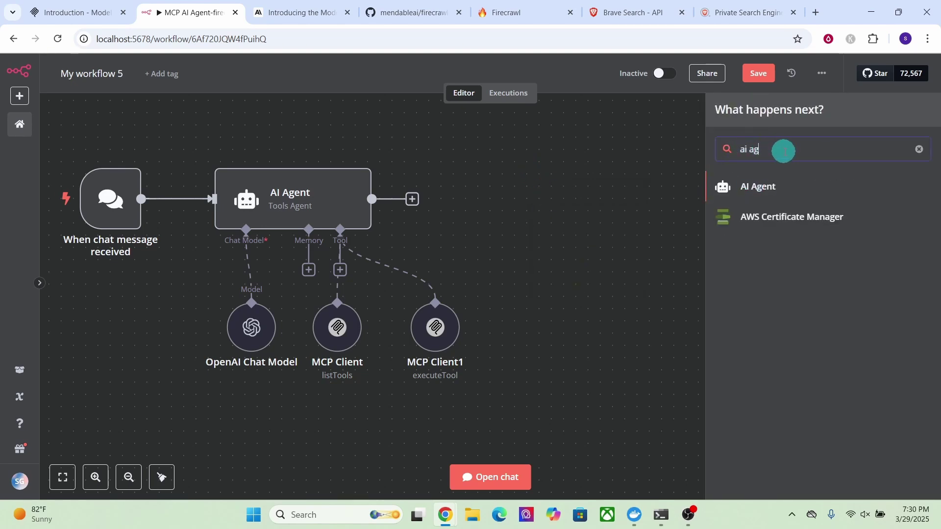
{"action": "left_click", "coordinate": [754, 190]}
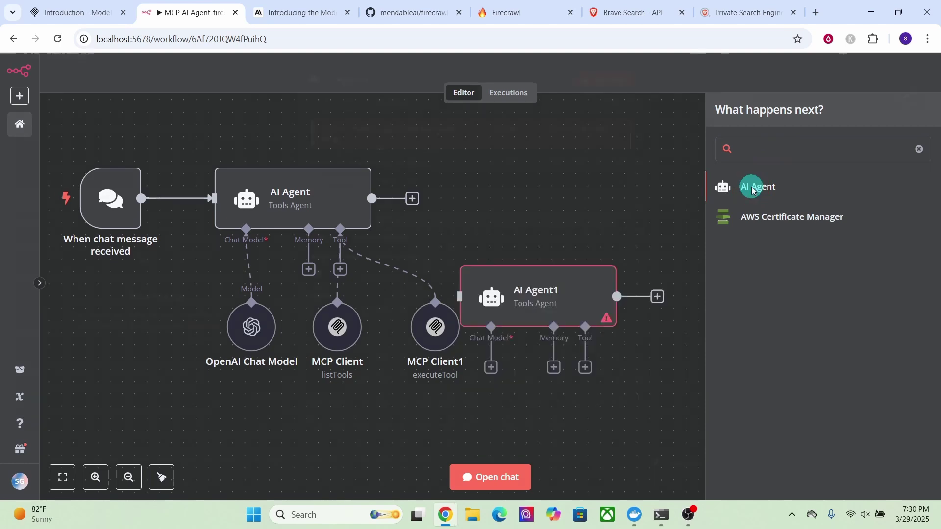
{"action": "left_click", "coordinate": [56, 70]}
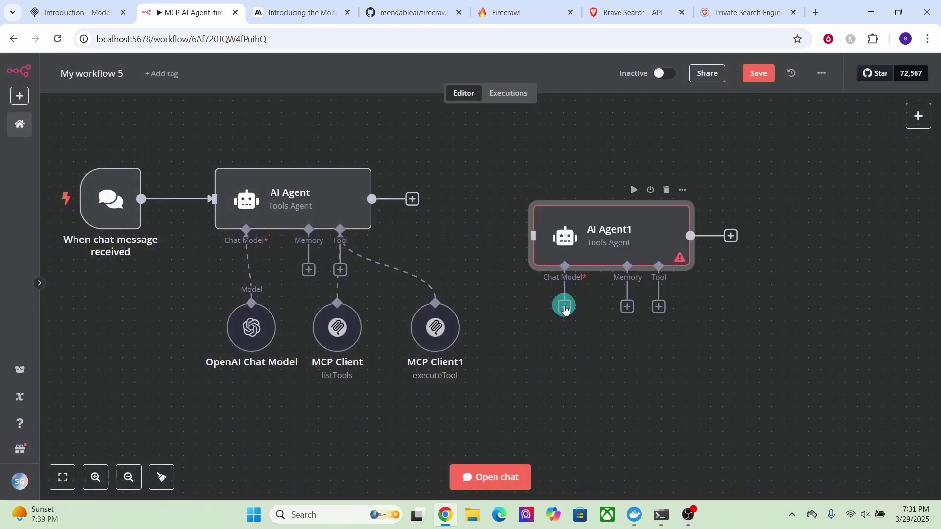
Step: Attach an OpenAI Chat Model to the second agent using the FBS OpenAi account credential and return to the canvas
{"action": "left_click", "coordinate": [565, 307]}
{"action": "type", "text": "open"}
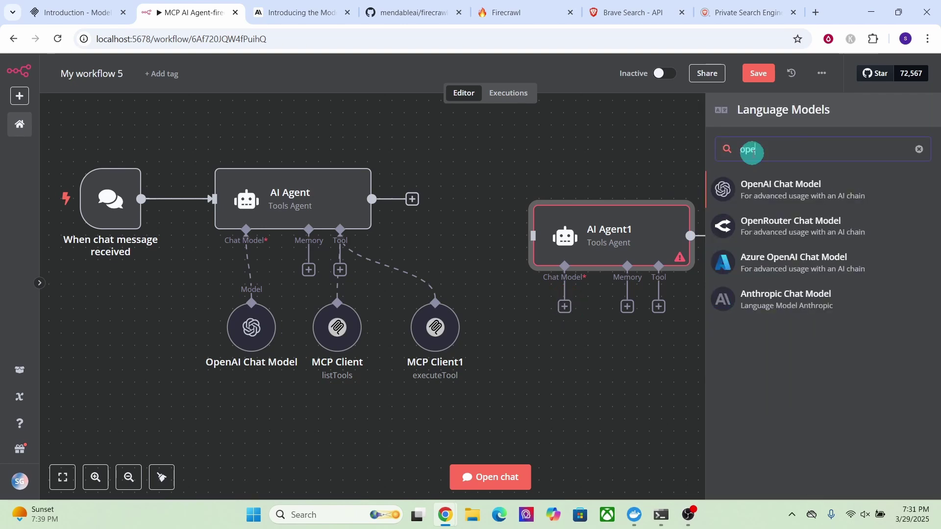
{"action": "left_click", "coordinate": [777, 190]}
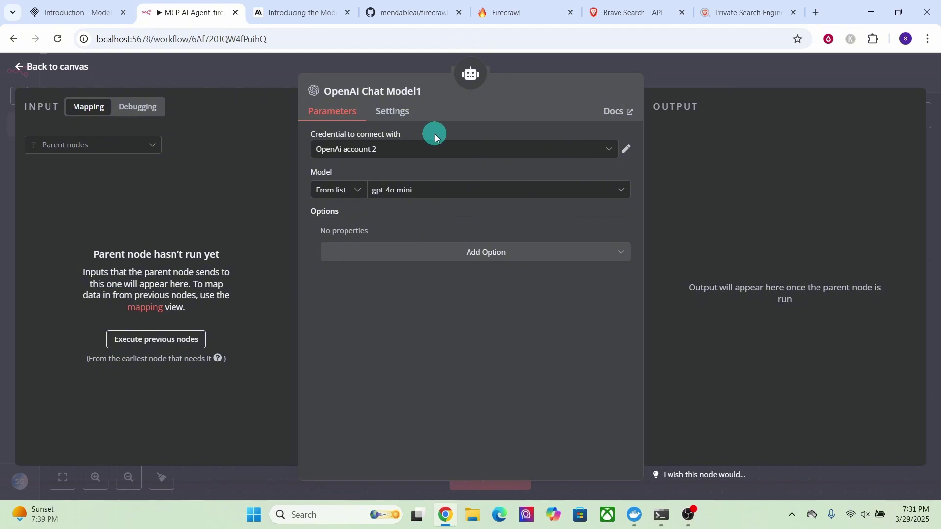
{"action": "left_click", "coordinate": [610, 150]}
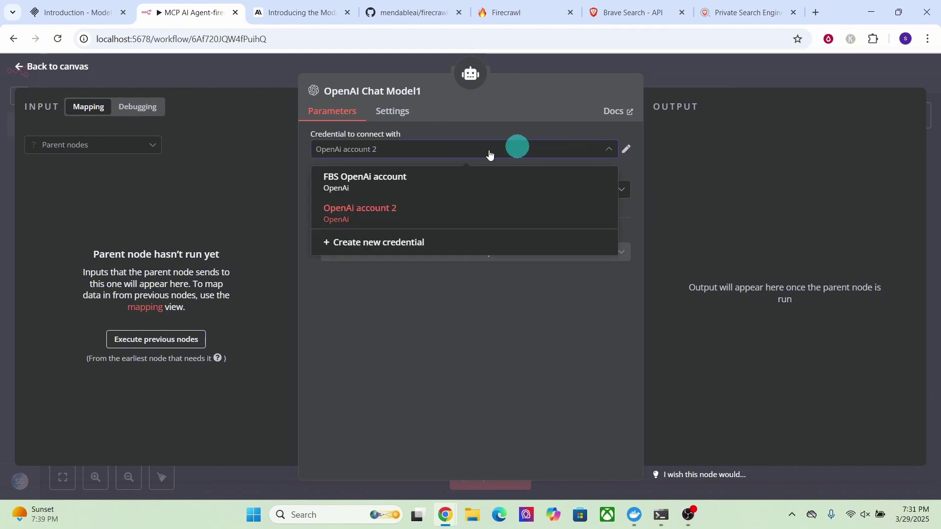
{"action": "left_click", "coordinate": [350, 184]}
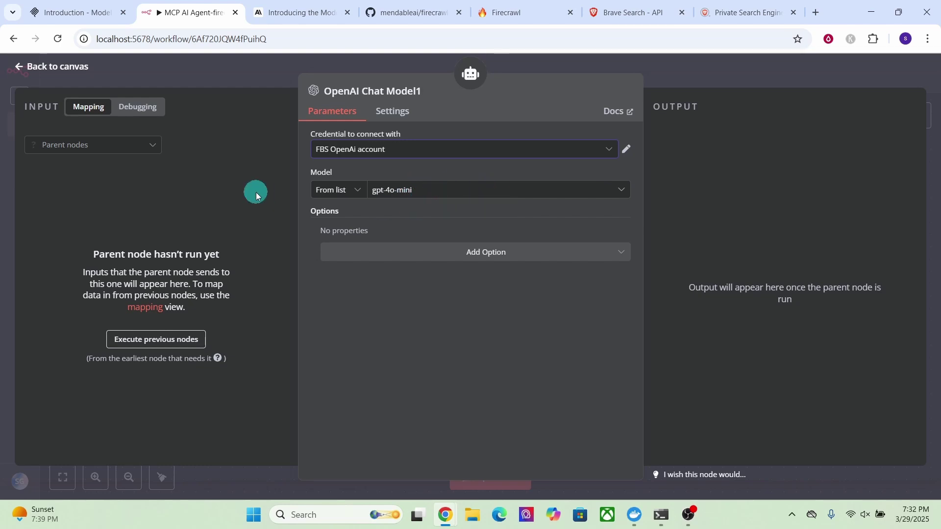
{"action": "left_click", "coordinate": [54, 66]}
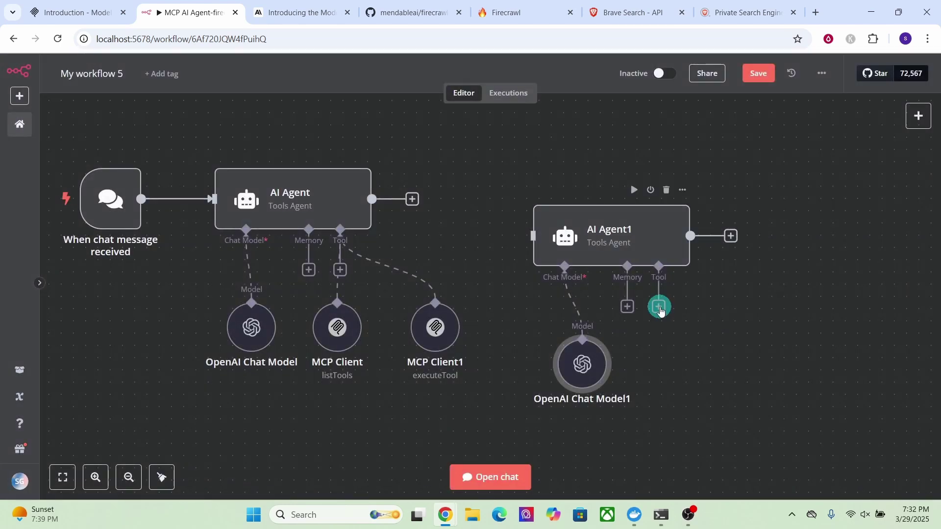
Step: Add an MCP Client Tool to the second agent and start creating a new credential for it
{"action": "left_click", "coordinate": [659, 307]}
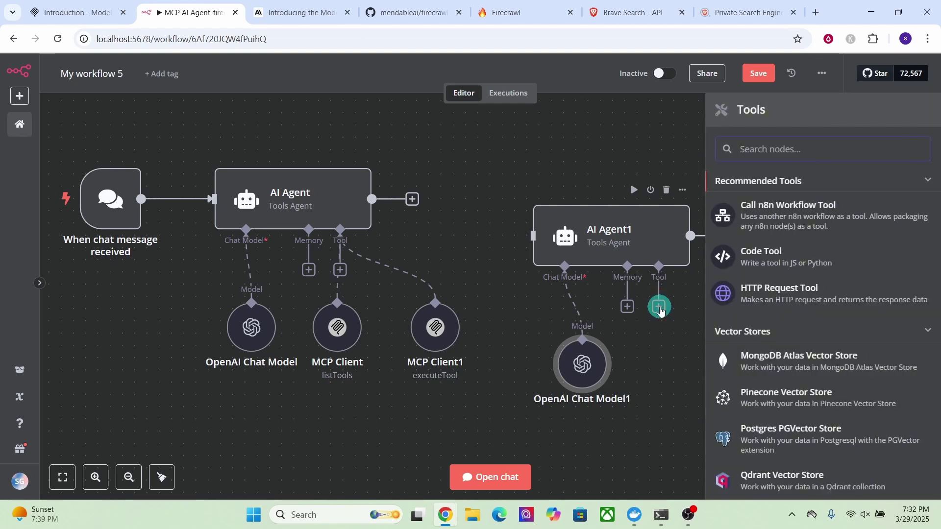
{"action": "type", "text": "mcp"}
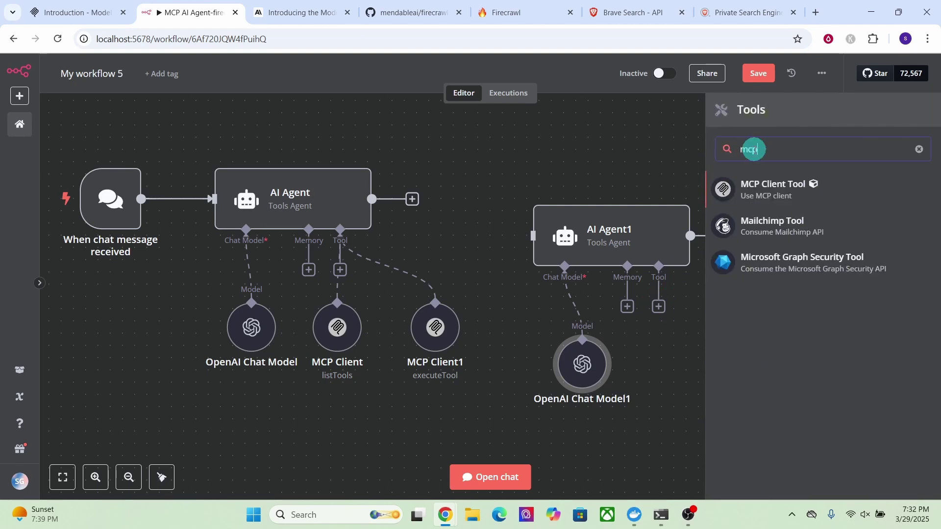
{"action": "left_click", "coordinate": [759, 195]}
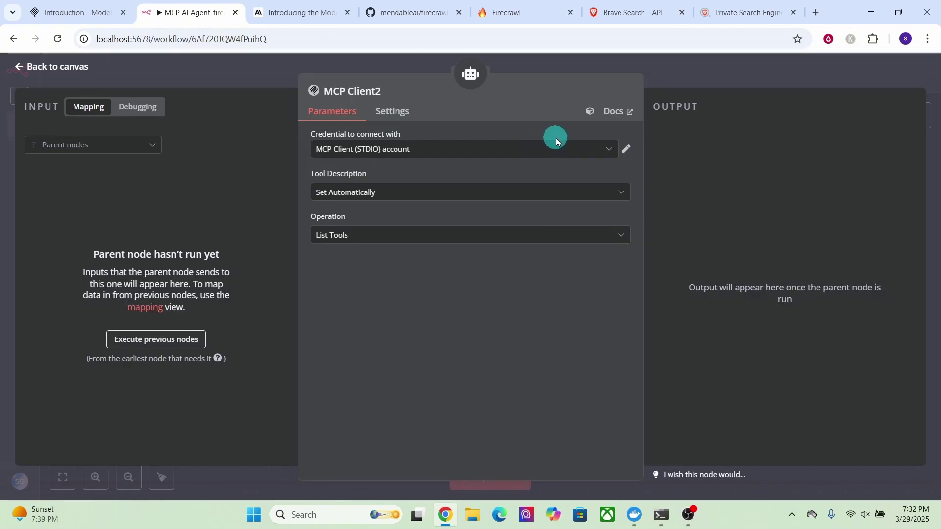
{"action": "left_click", "coordinate": [610, 153]}
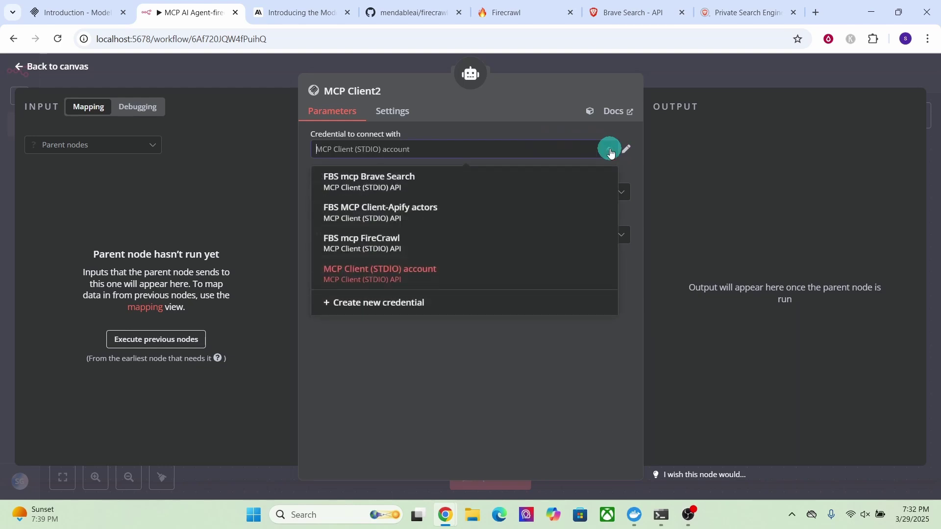
{"action": "left_click", "coordinate": [410, 305]}
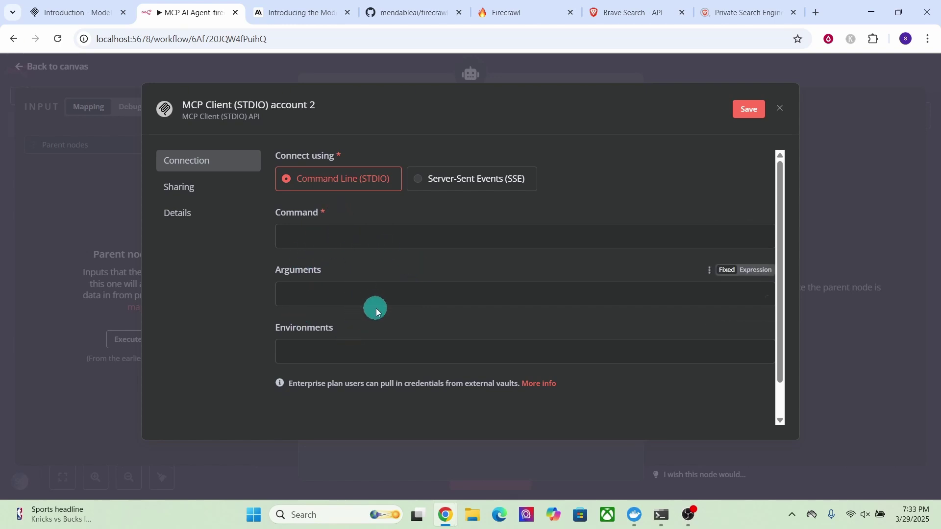
Step: Open the Brave Search server in the modelcontextprotocol servers repository on GitHub and find its NPX configuration
{"action": "key", "text": "ctrl+Tab"}
{"action": "key", "text": "ctrl+Tab"}
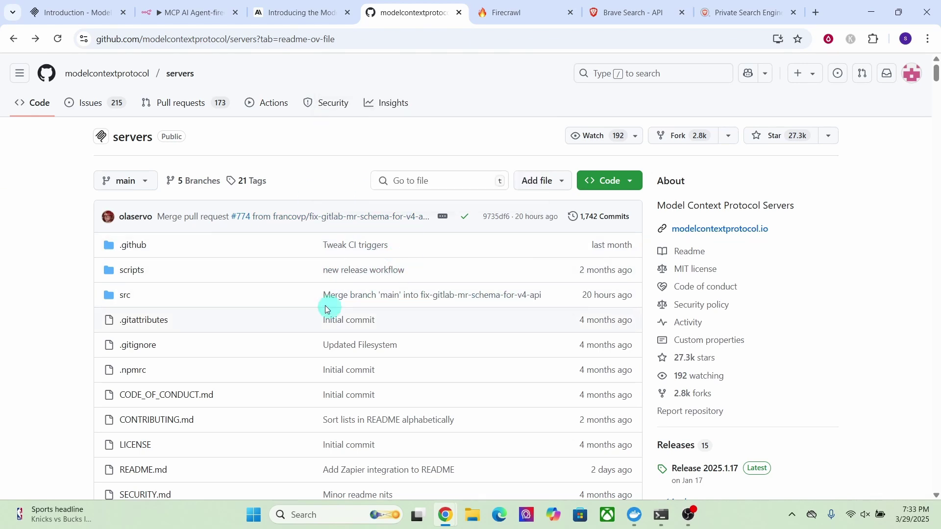
{"action": "left_click_drag", "start_coordinate": [937, 71], "coordinate": [940, 90]}
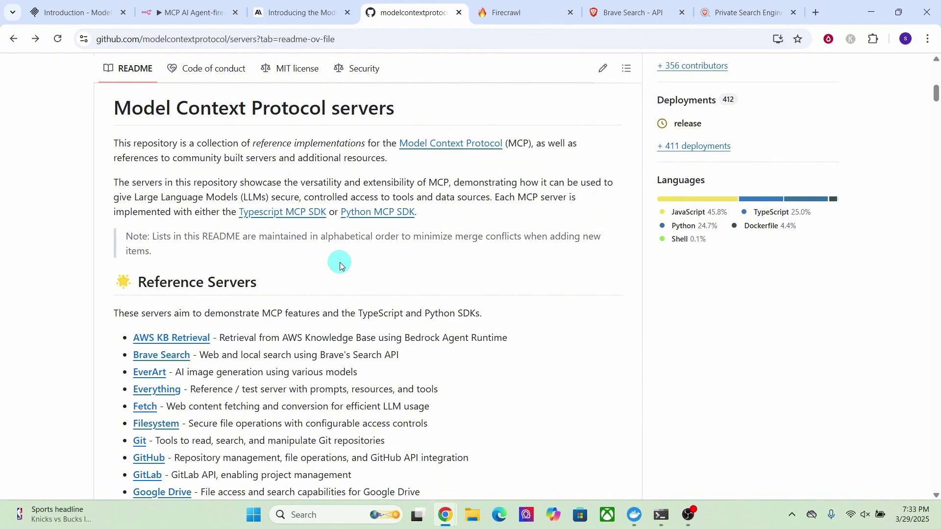
{"action": "left_click", "coordinate": [160, 358]}
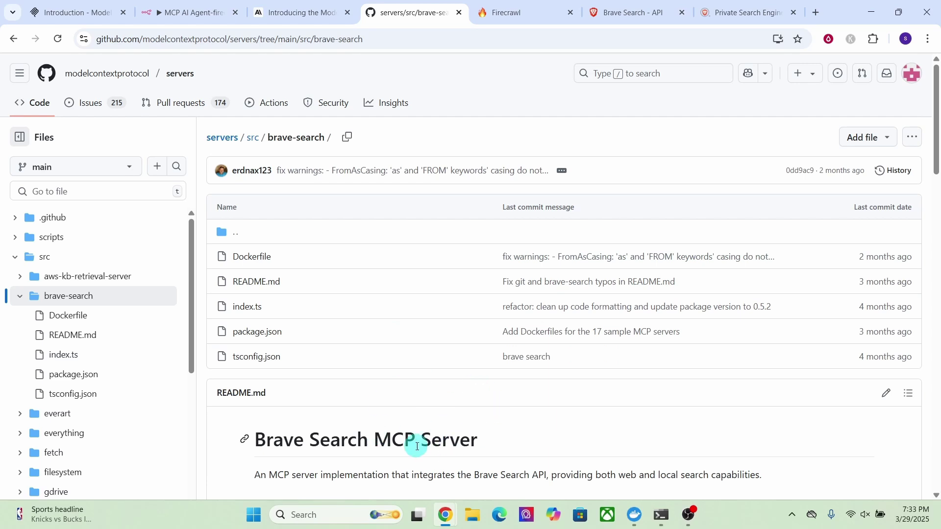
{"action": "scroll", "coordinate": [573, 226], "scroll_direction": "down", "scroll_amount": 15}
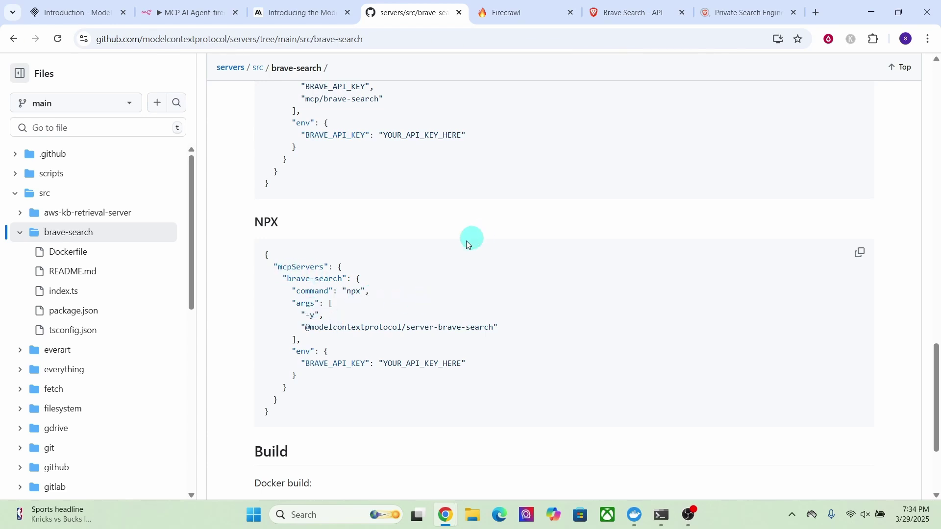
{"action": "left_click", "coordinate": [180, 13]}
{"action": "left_click", "coordinate": [305, 242]}
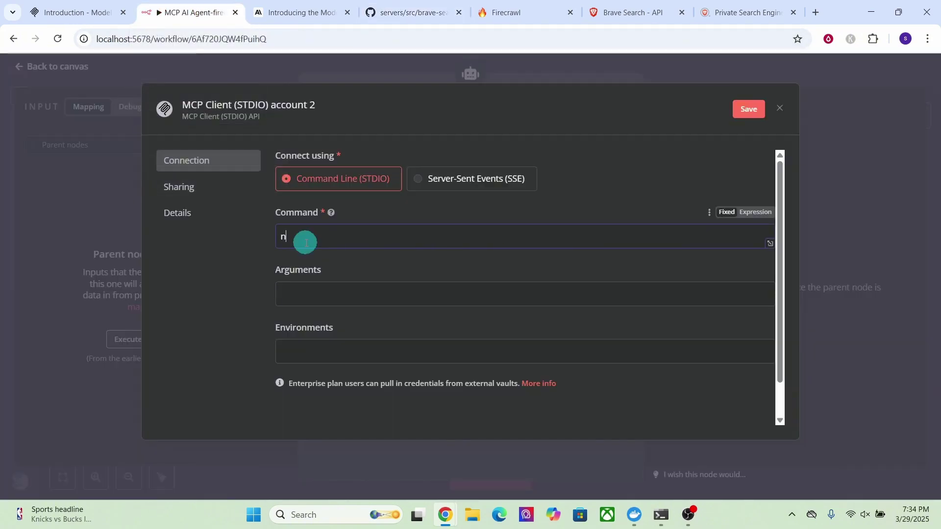
{"action": "key", "text": "ctrl+4"}
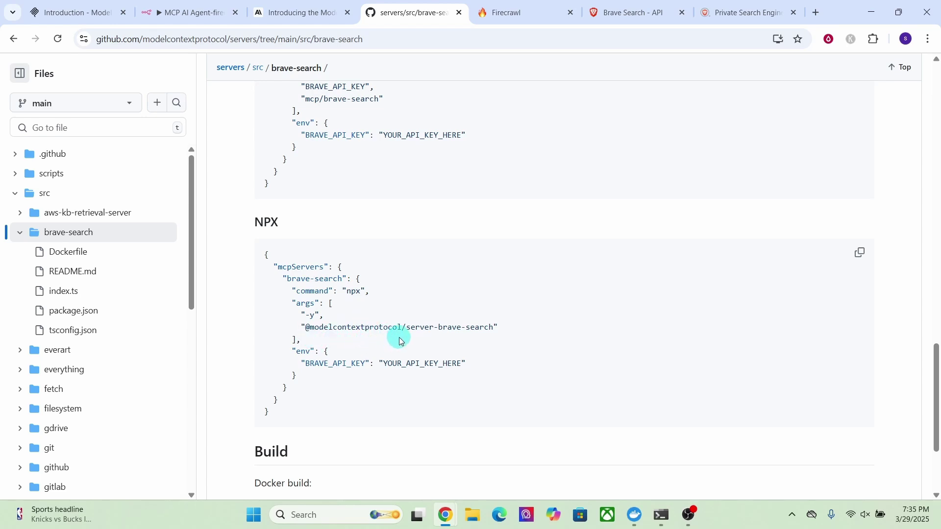
{"action": "left_click", "coordinate": [184, 15]}
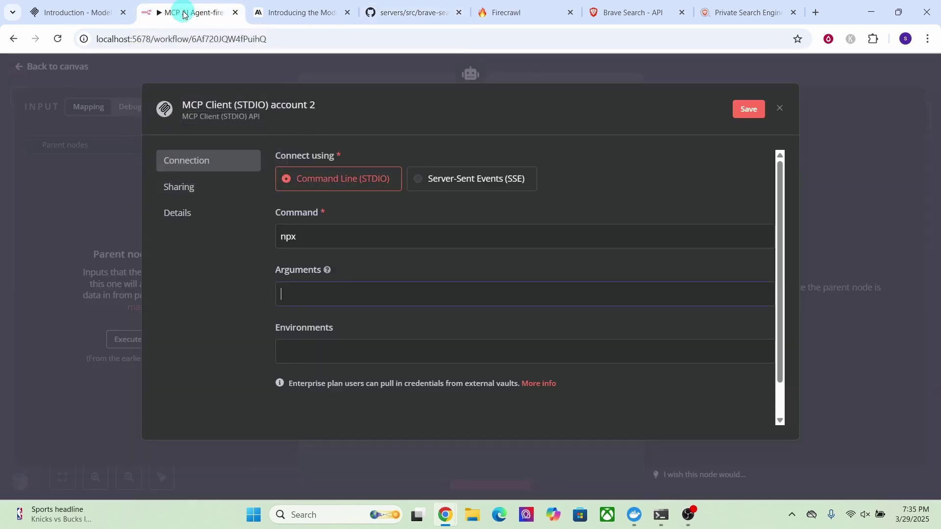
{"action": "type", "text": "-y @modelcontextprotocol/server-brave-search"}
Step: Check the environment variable in the NPX configuration, then search Google for "brave search api" and go to the Brave Search API sign-up
{"action": "left_click", "coordinate": [412, 12]}
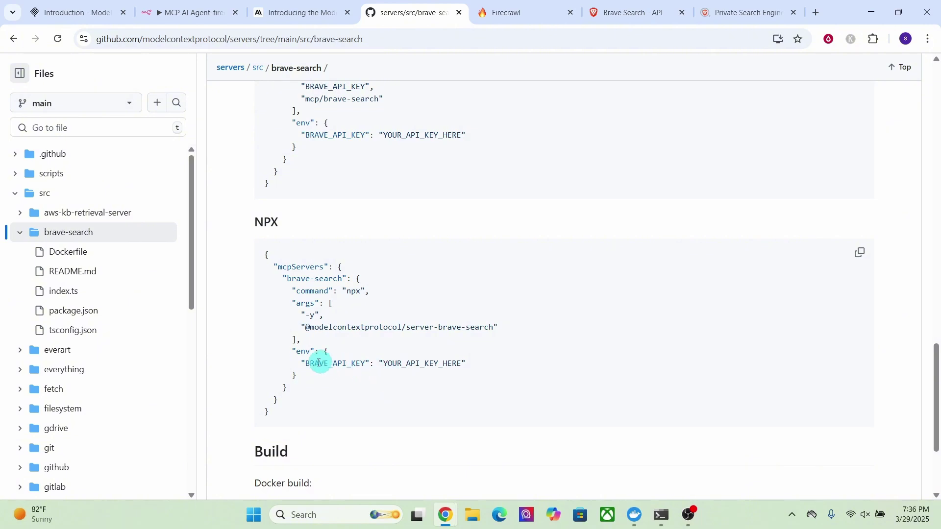
{"action": "key", "text": "alt+Tab"}
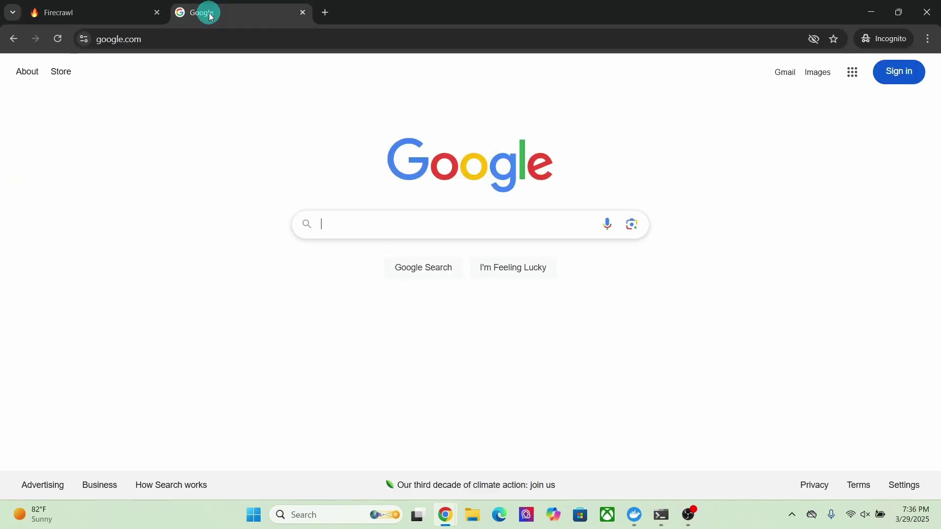
{"action": "type", "text": "brave search api"}
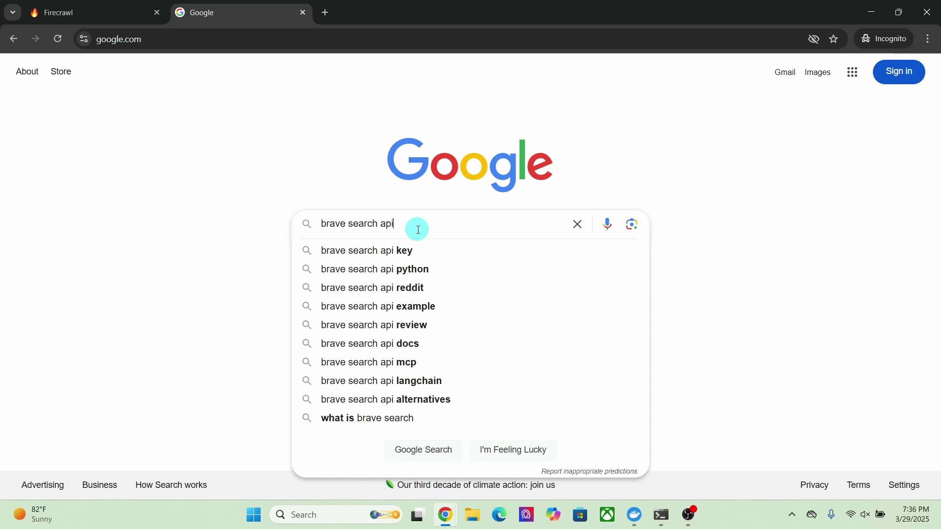
{"action": "key", "text": "Return"}
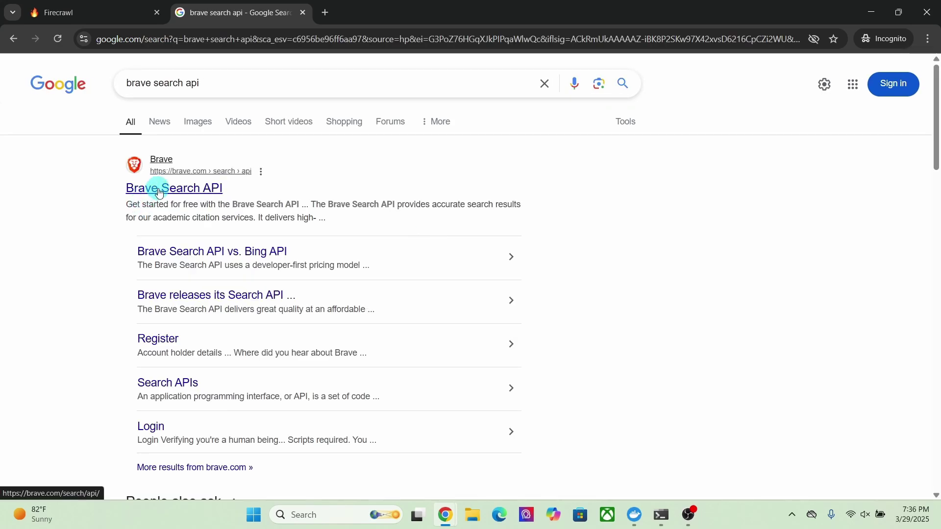
{"action": "left_click", "coordinate": [159, 191]}
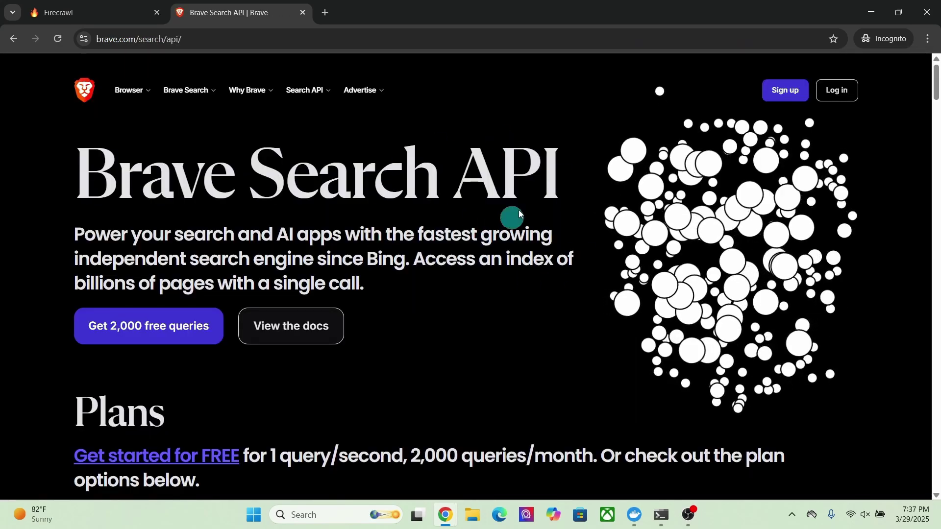
{"action": "left_click", "coordinate": [784, 90]}
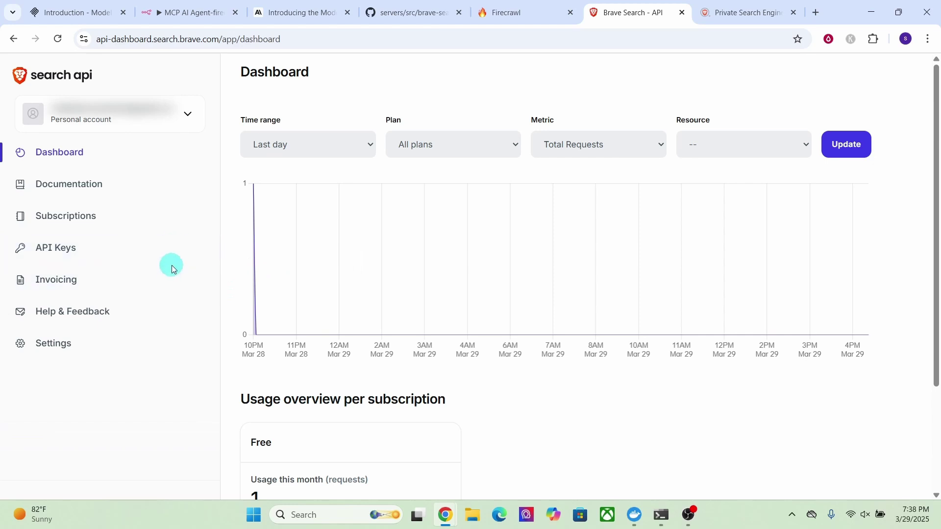
Step: Create a Brave Search API key named brave_api under the Free subscription and copy its token
{"action": "left_click", "coordinate": [54, 223]}
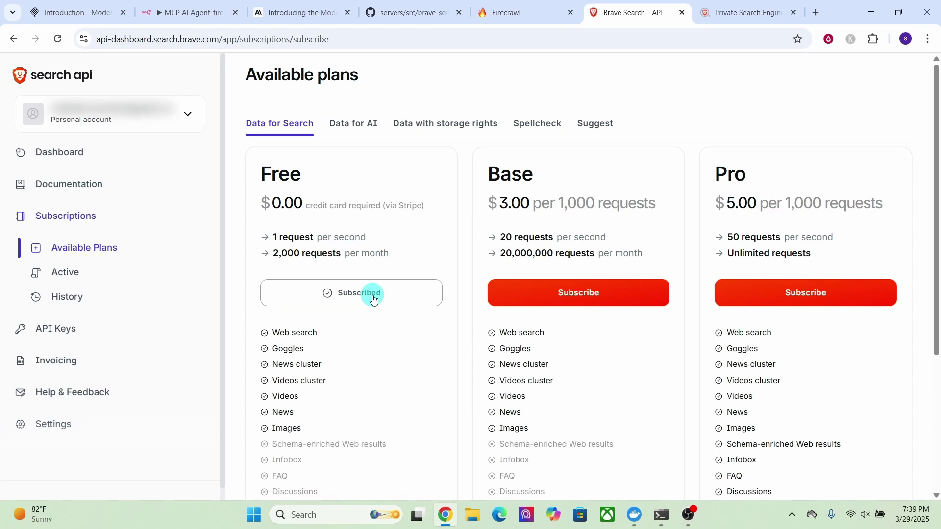
{"action": "left_click", "coordinate": [53, 332]}
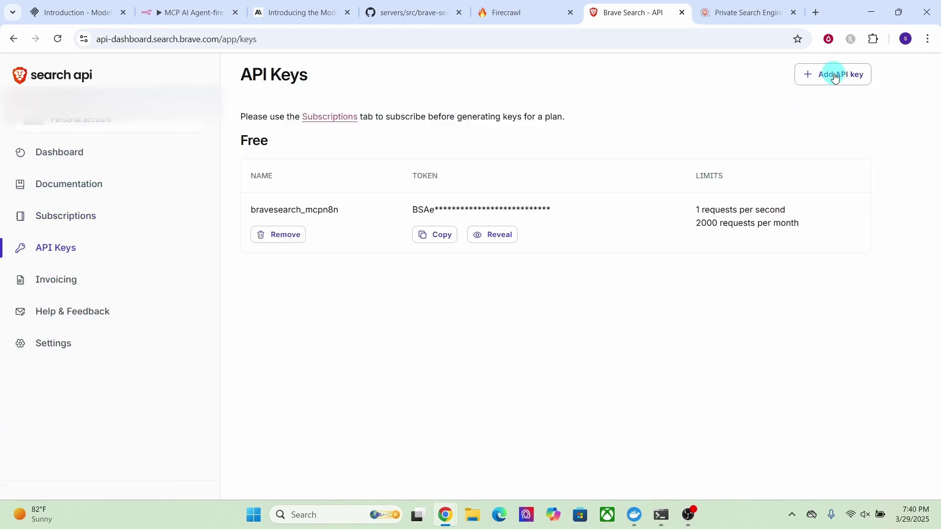
{"action": "left_click", "coordinate": [836, 78]}
{"action": "left_click", "coordinate": [342, 248]}
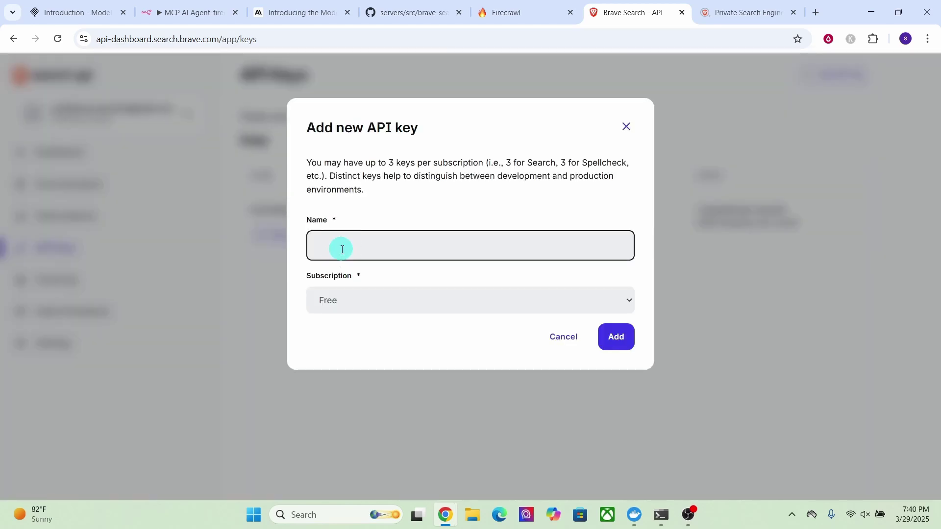
{"action": "type", "text": "brave_api"}
{"action": "left_click", "coordinate": [619, 338]}
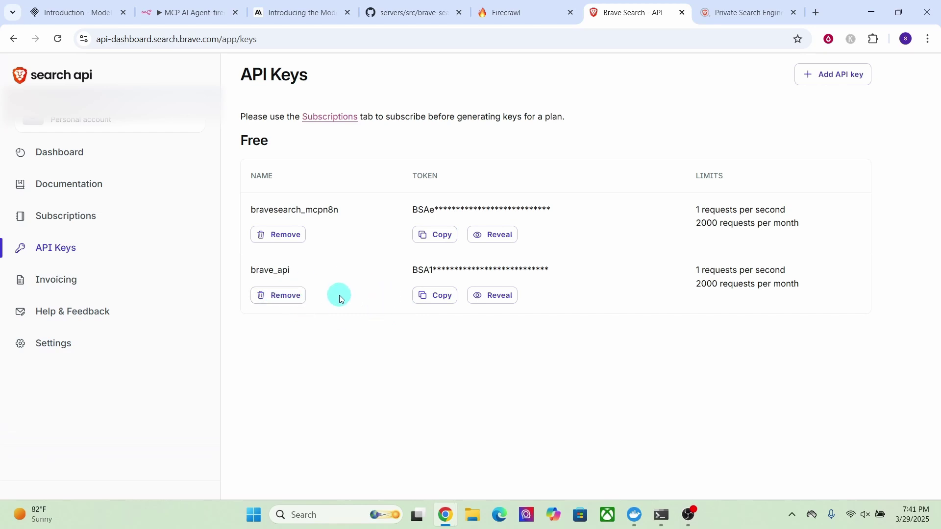
{"action": "left_click", "coordinate": [436, 297]}
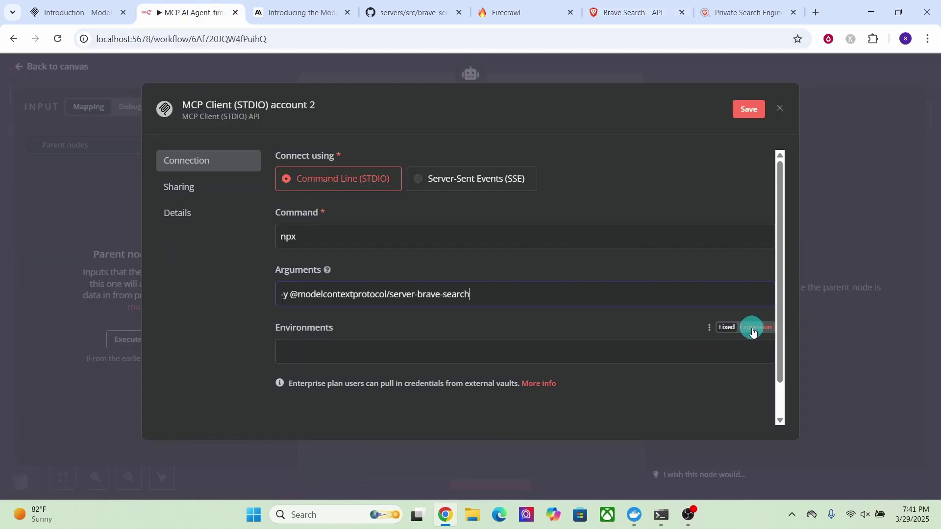
Step: Set the credential's Environments to an expression assigning the Brave API key to BRAVE_API_KEY, save the credential, and return to the canvas
{"action": "left_click", "coordinate": [755, 327]}
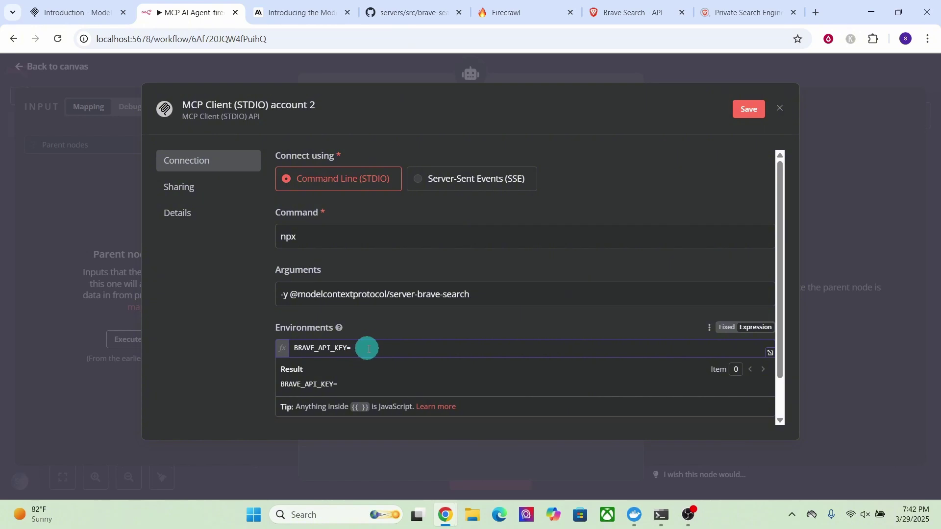
{"action": "left_click", "coordinate": [427, 330]}
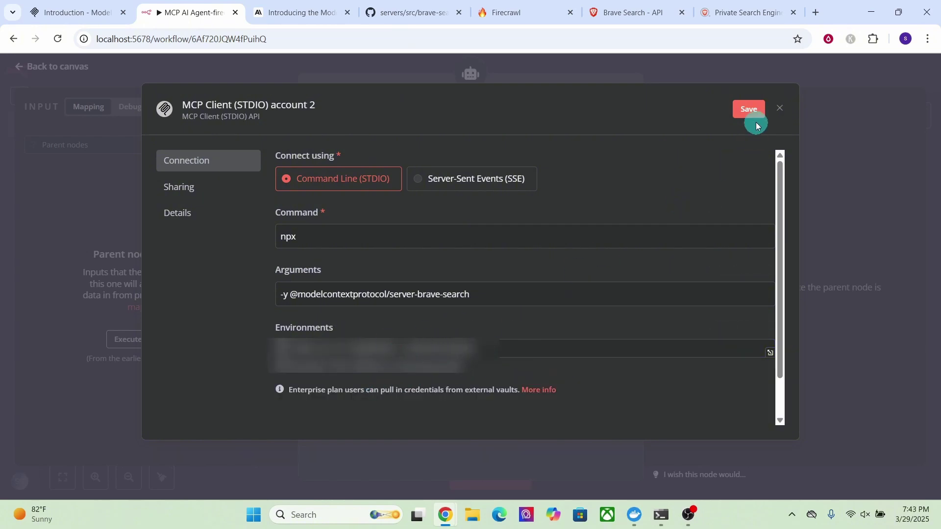
{"action": "left_click", "coordinate": [745, 110]}
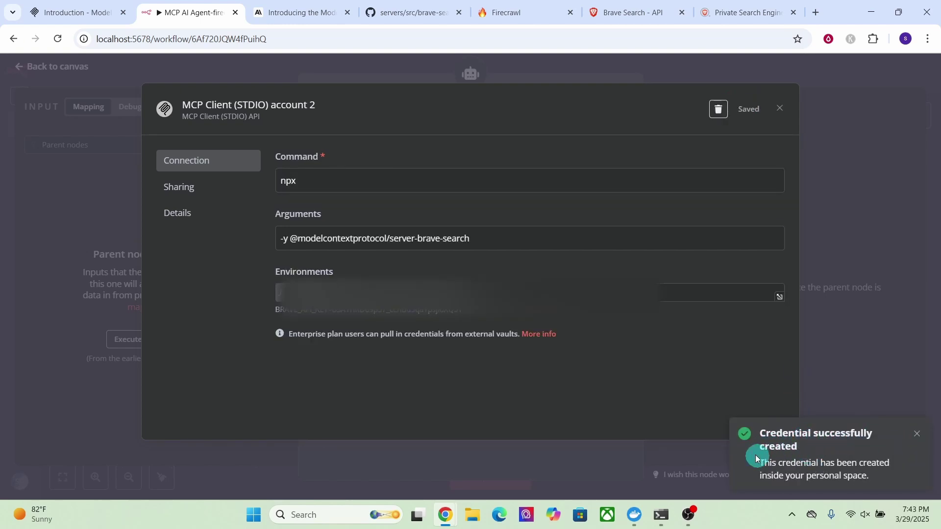
{"action": "left_click", "coordinate": [780, 109]}
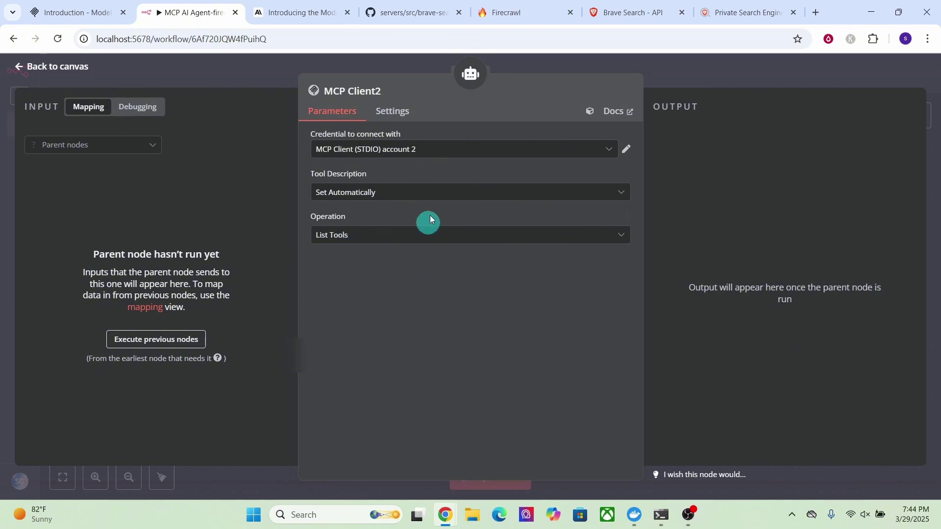
{"action": "left_click", "coordinate": [45, 71]}
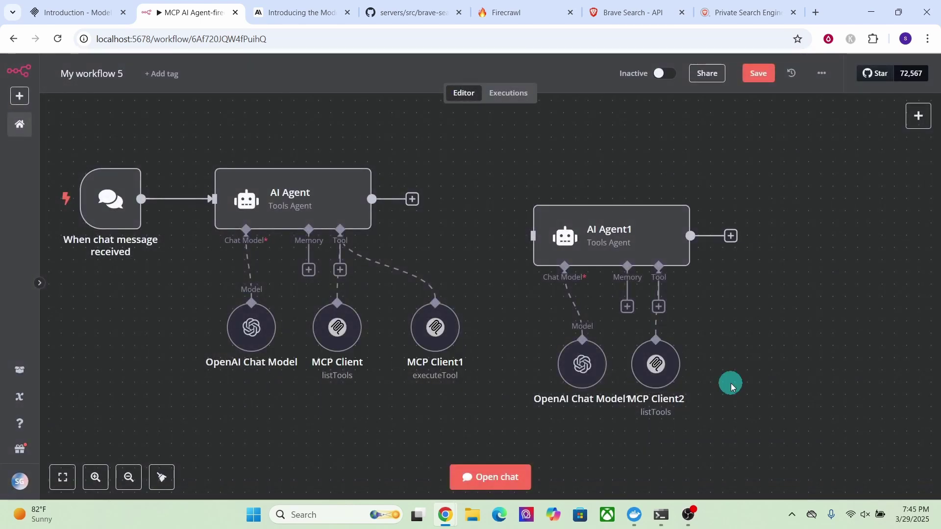
Step: Duplicate the MCP Client2 node, place the copy beside it, and connect it to AI Agent1's Tool input
{"action": "left_click", "coordinate": [672, 325]}
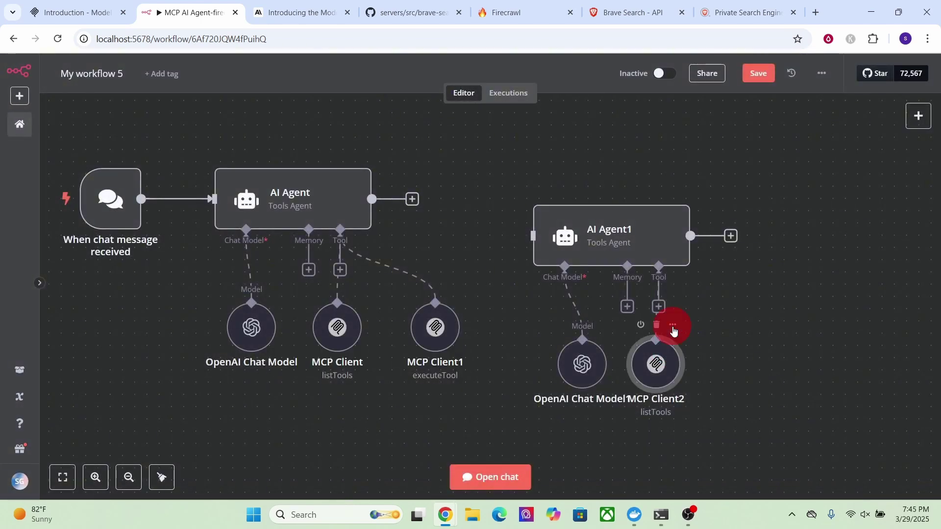
{"action": "left_click", "coordinate": [644, 216]}
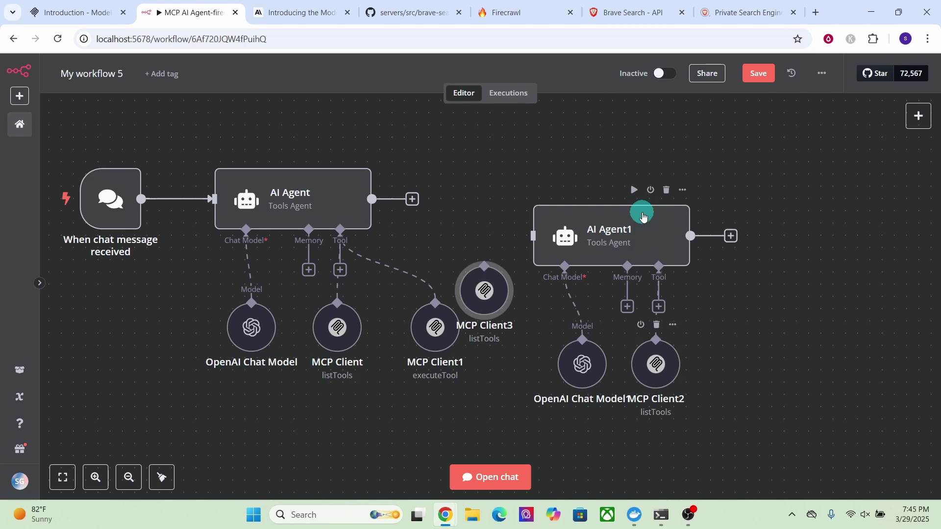
{"action": "left_click", "coordinate": [769, 340]}
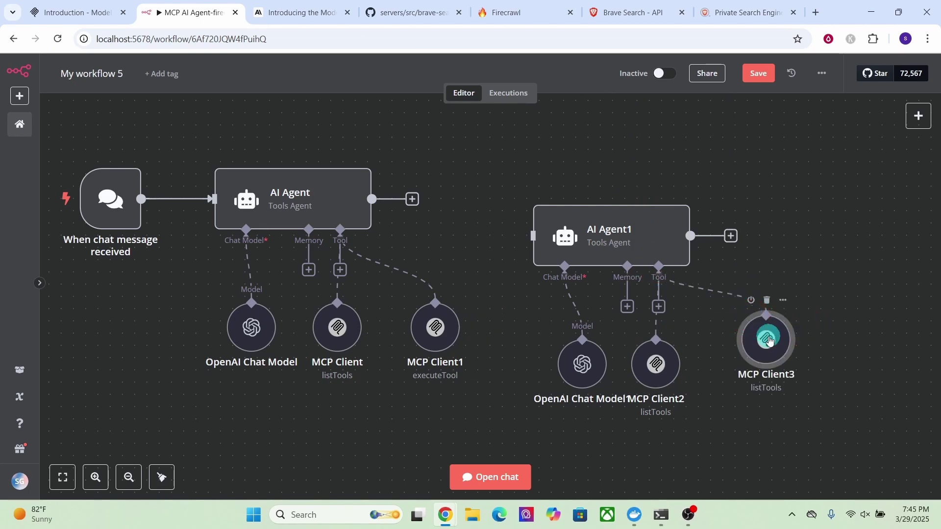
Step: Set the duplicated MCP Client node's operation to Execute Tool with tool name {{ $fromAI("tool","select the tool to execute") }}
{"action": "double_click", "coordinate": [768, 340]}
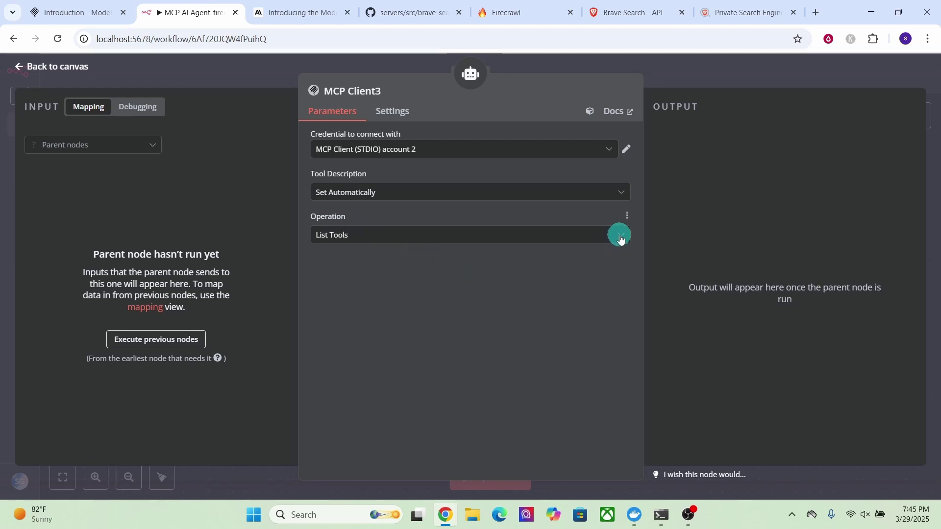
{"action": "left_click", "coordinate": [620, 237]}
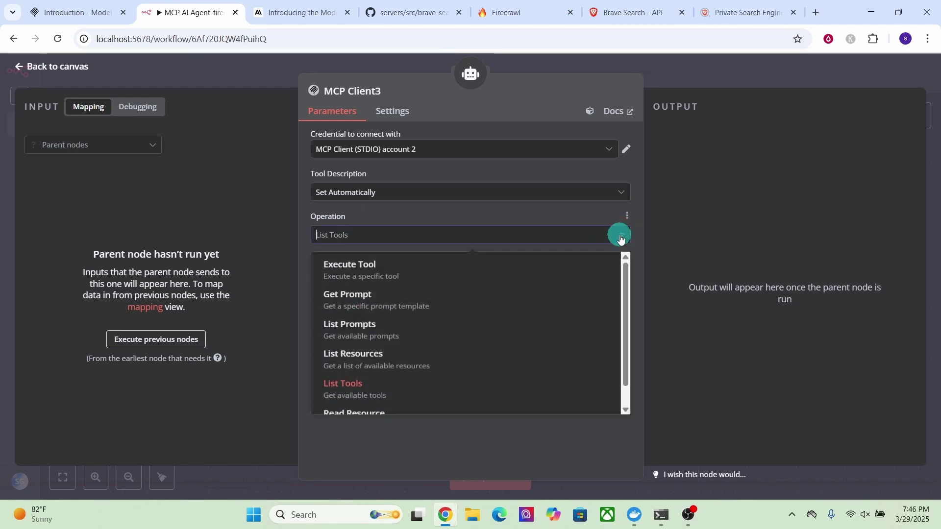
{"action": "left_click", "coordinate": [359, 273]}
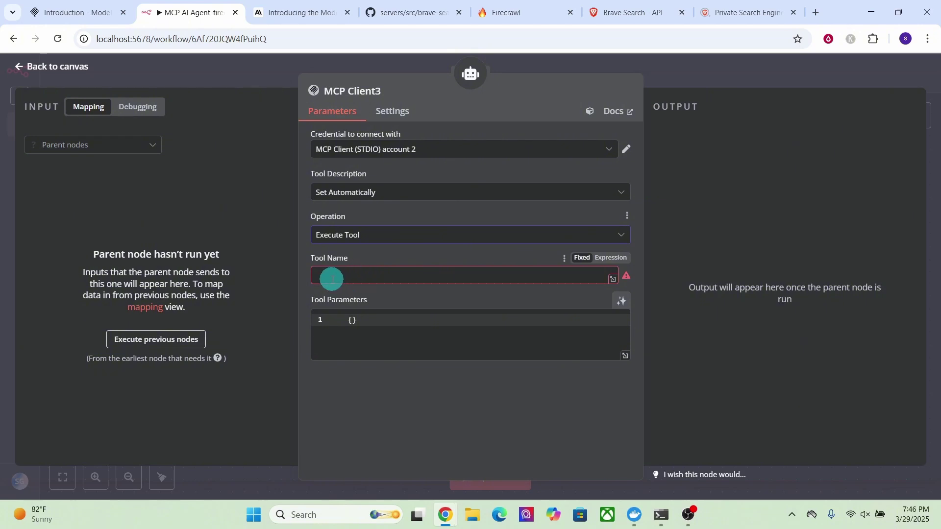
{"action": "left_click", "coordinate": [357, 277]}
{"action": "key", "text": "ctrl+v"}
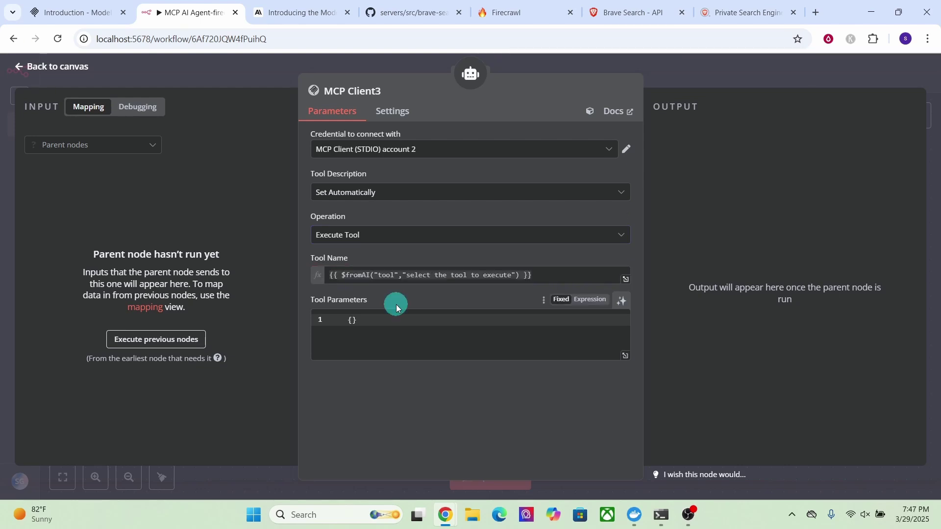
Step: Let the model define the node's Tool Parameters automatically, then return to the canvas and save the workflow
{"action": "left_click", "coordinate": [622, 301]}
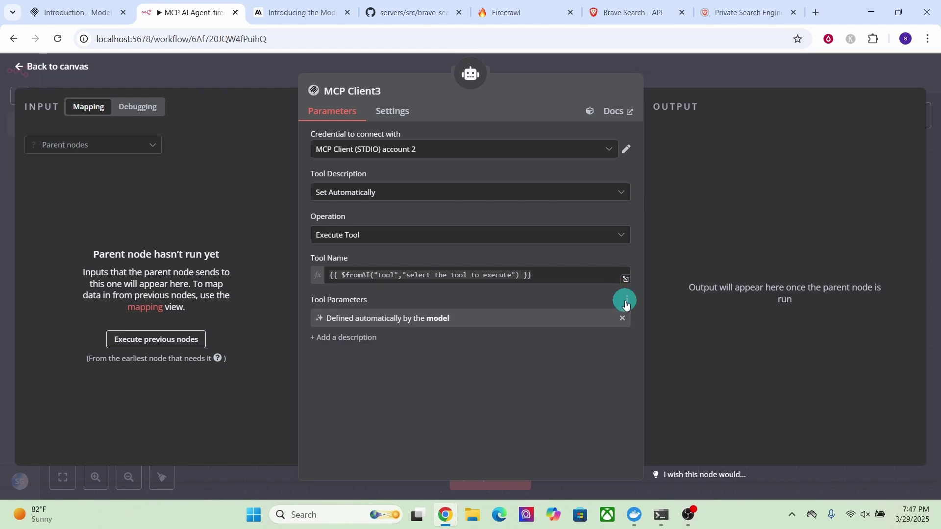
{"action": "left_click", "coordinate": [57, 66]}
{"action": "left_click", "coordinate": [757, 73]}
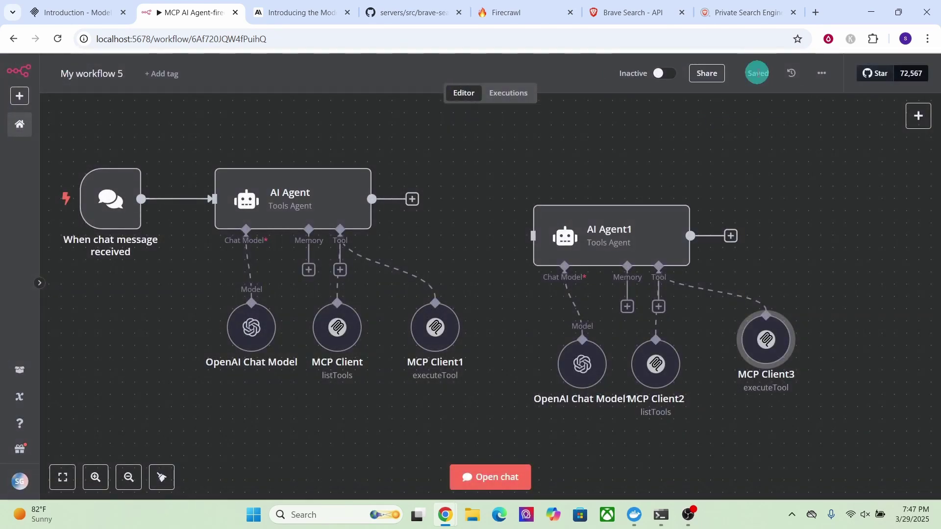